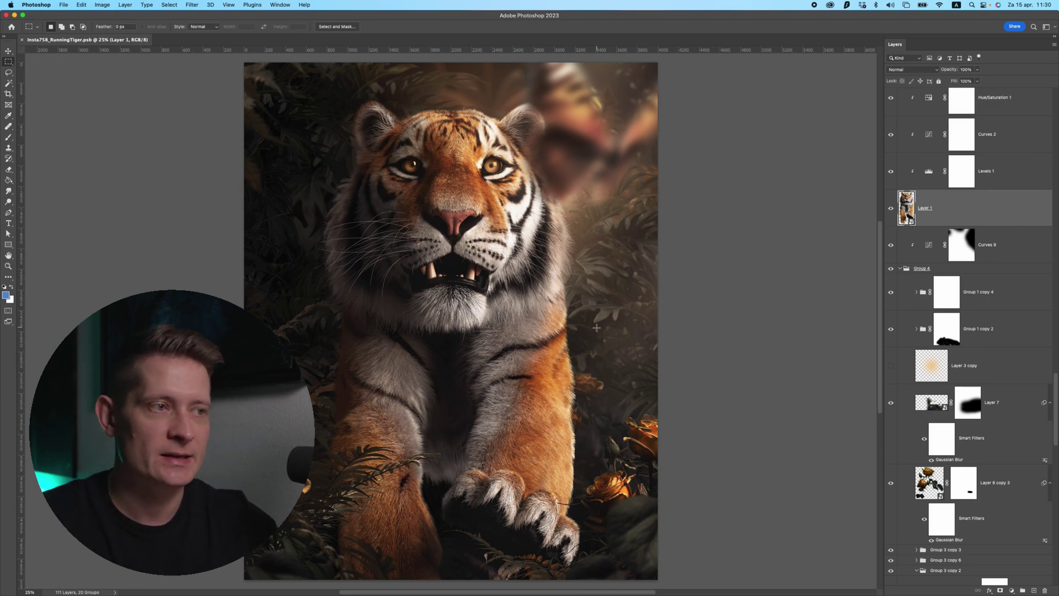
Switch to the Move tool and adjust the view of the tiger composite.
scroll(524, 241, up, 1)
scroll(523, 241, down, 1)
key(v)
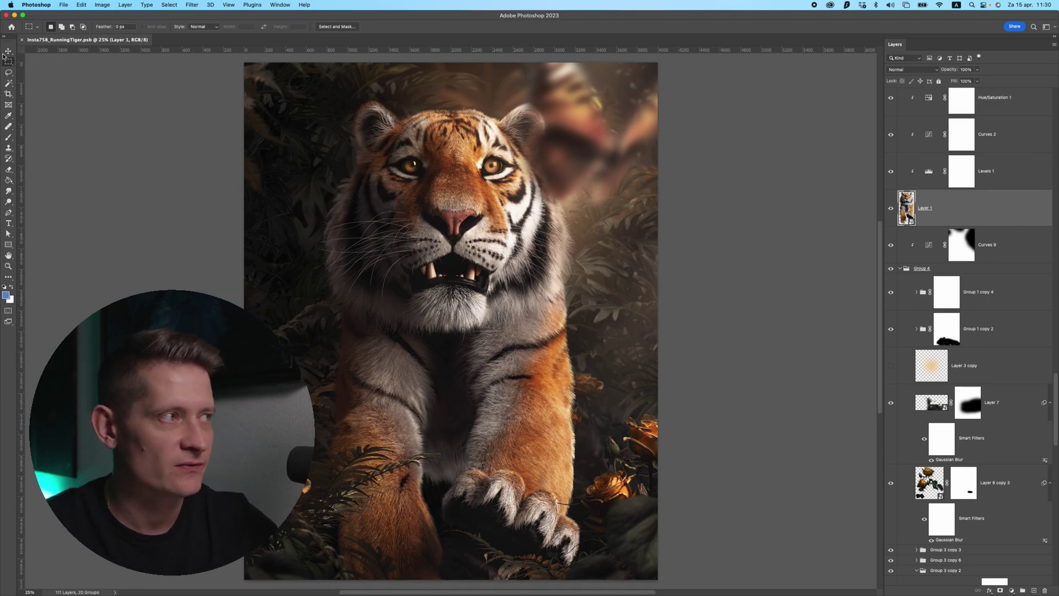
scroll(1028, 361, up, 10)
drag(1056, 345, 1014, 316)
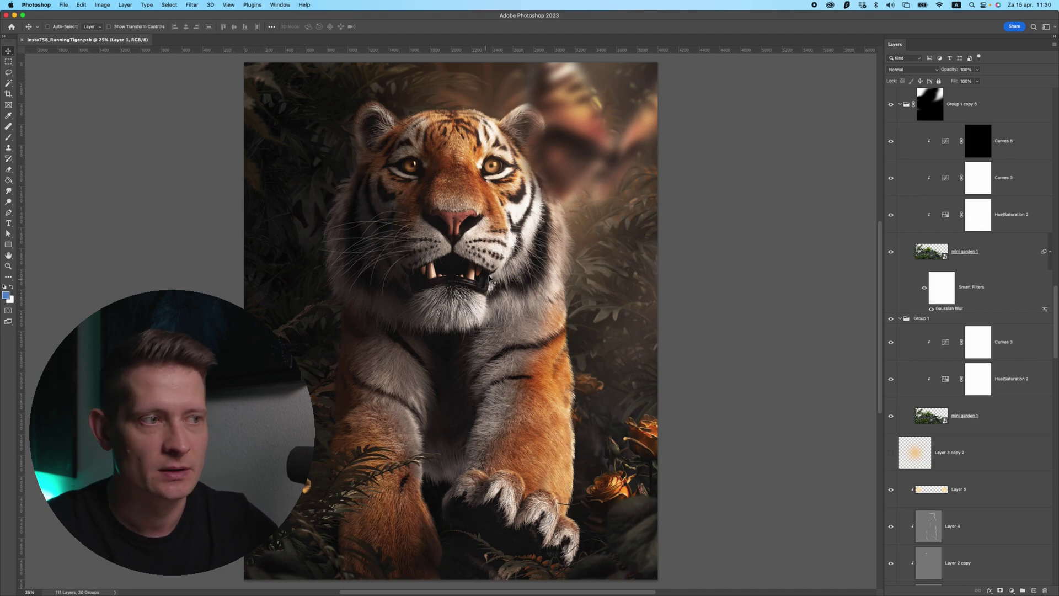
Flatten the image via Layer > Flatten Image, discarding hidden layers, and select all.
click(123, 6)
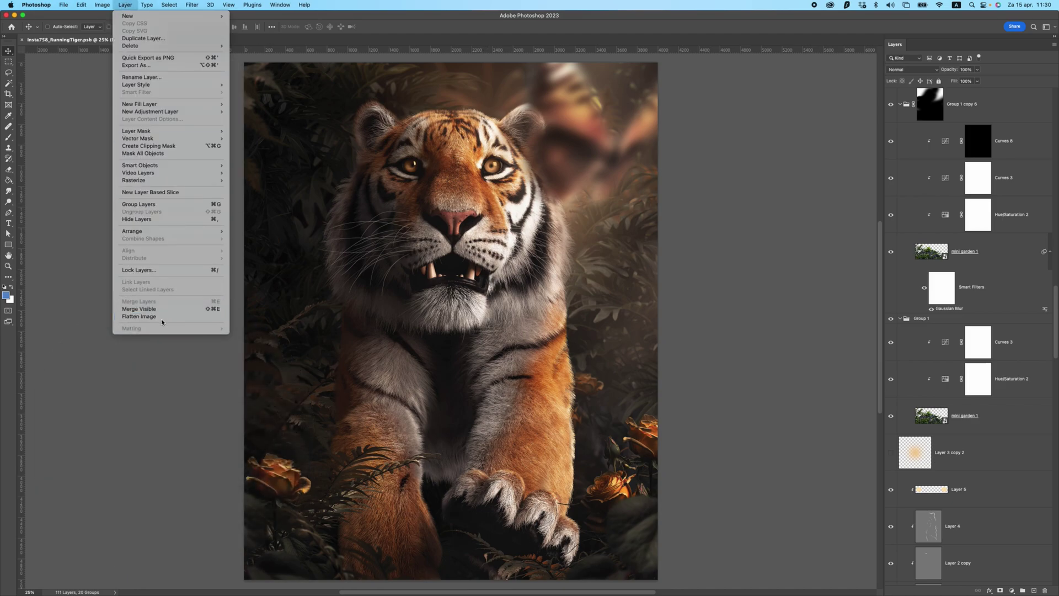
click(161, 320)
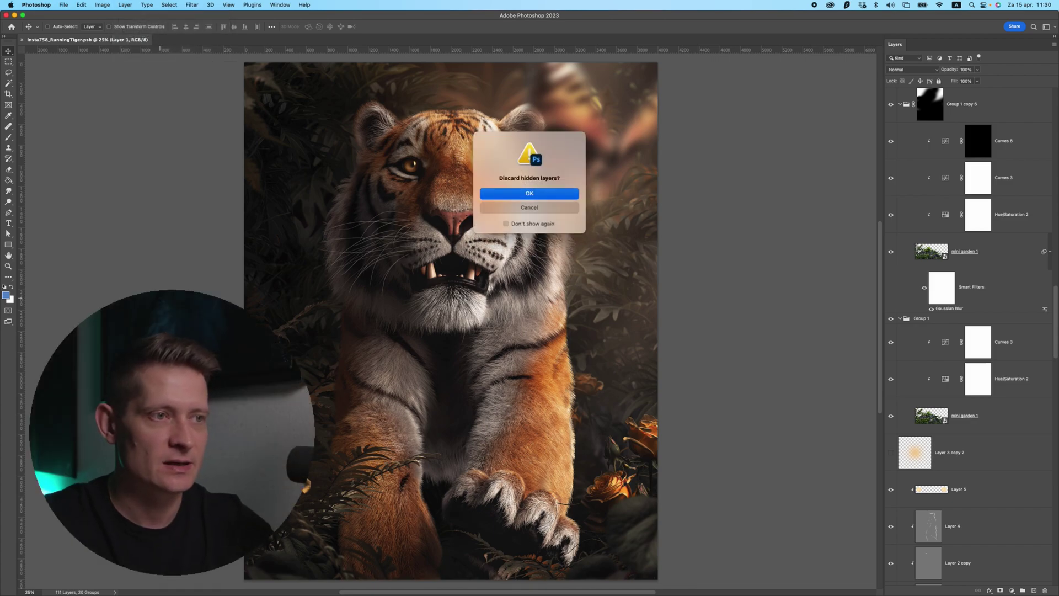
key(Return)
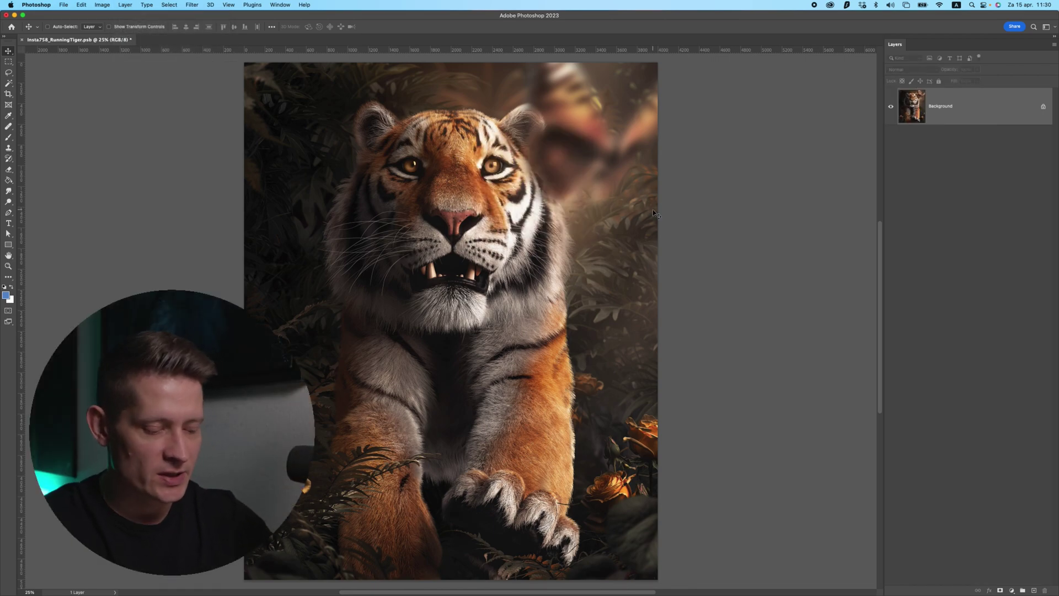
key(super+a)
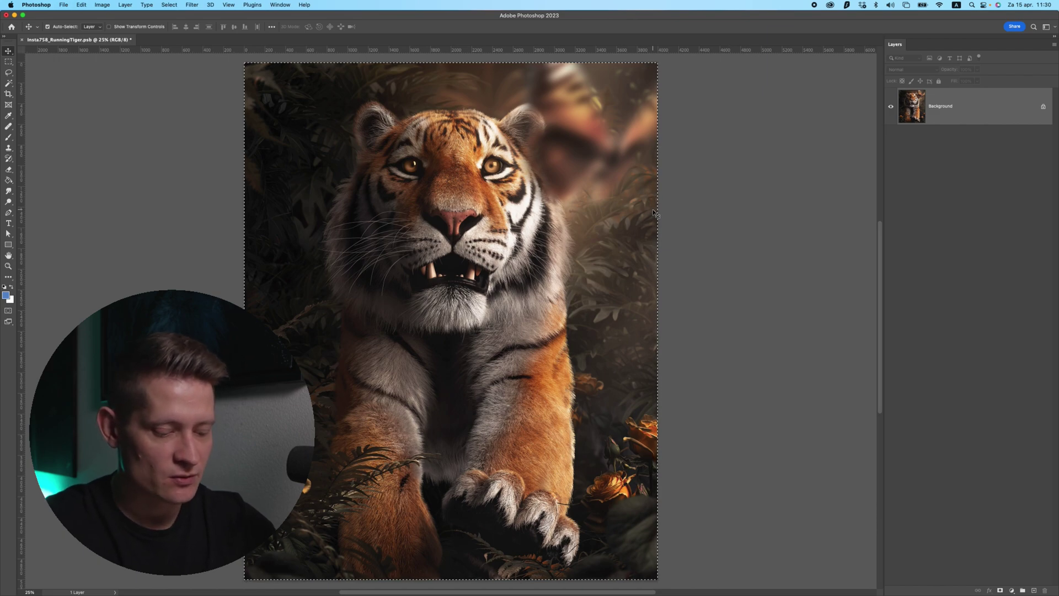
Create a new document 1080 wide by 1920 high.
key(super+n)
key(Tab)
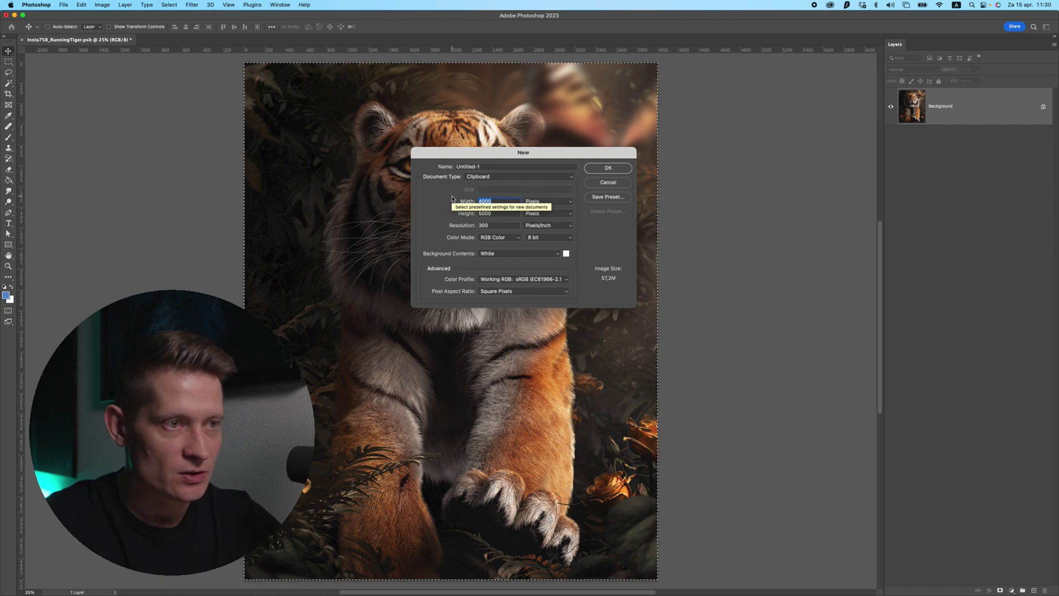
text(1080)
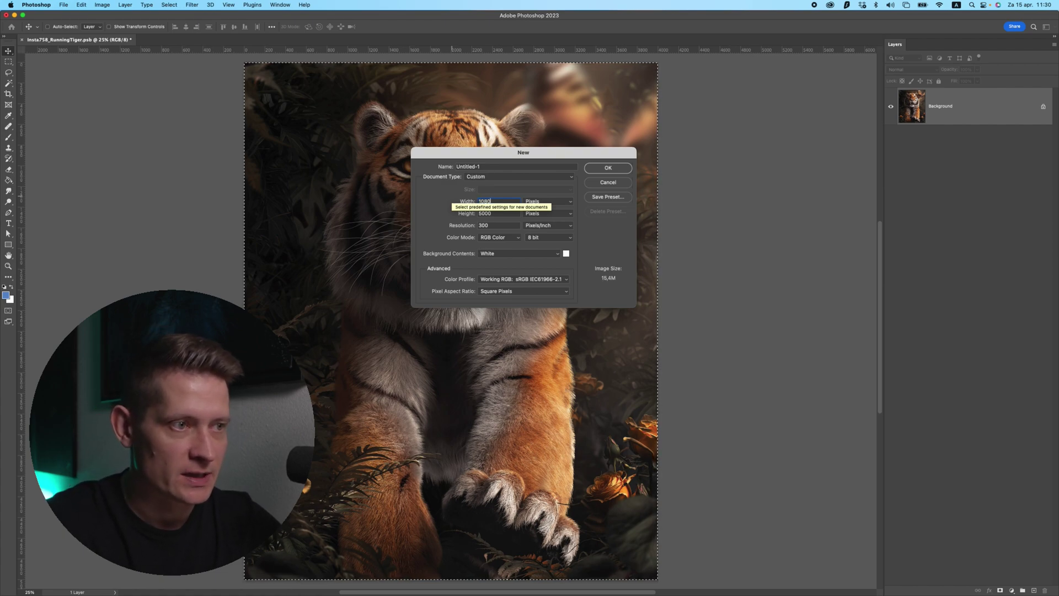
key(Tab)
text(1920)
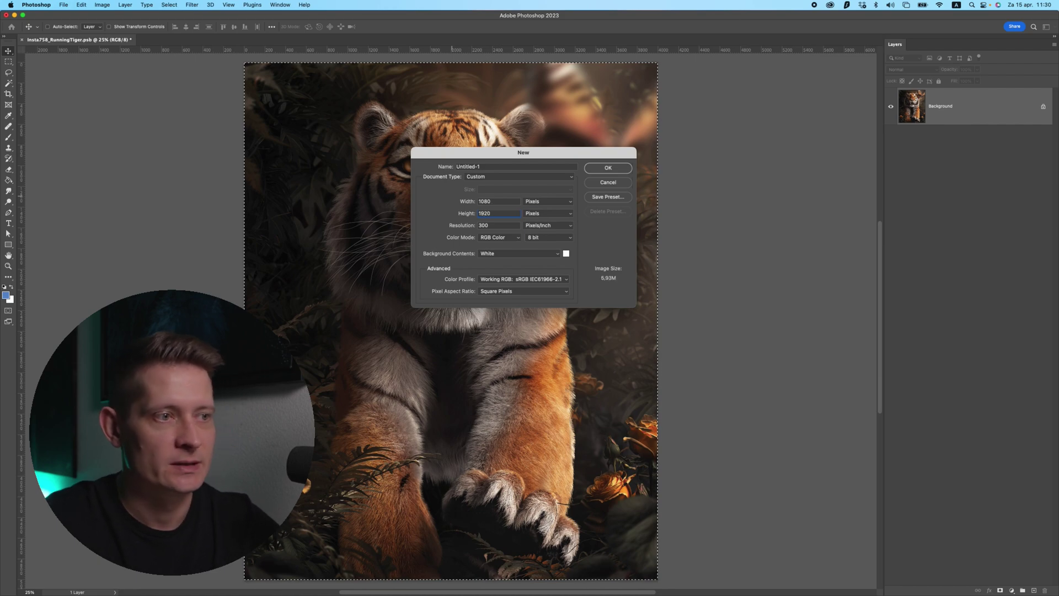
key(Return)
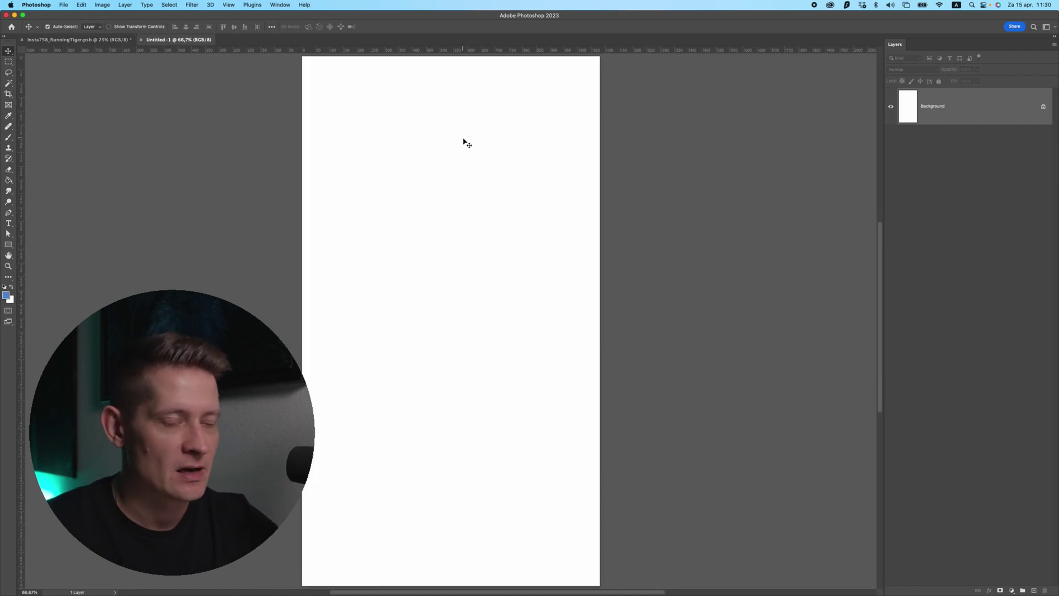
Paste the tiger image as Layer 1 and convert it to a smart object.
key(super+v)
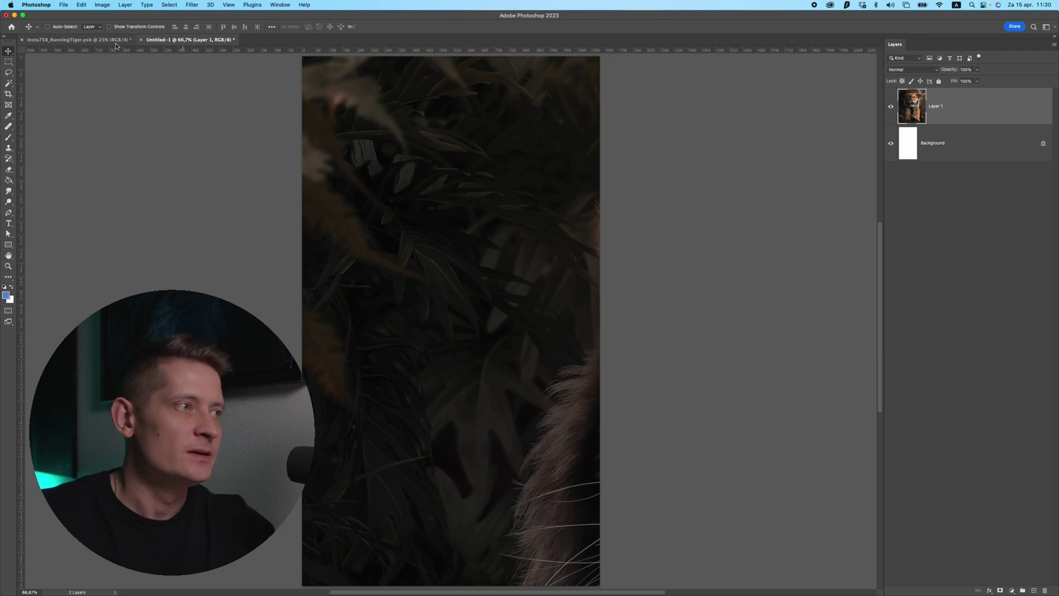
scroll(488, 179, down, 5)
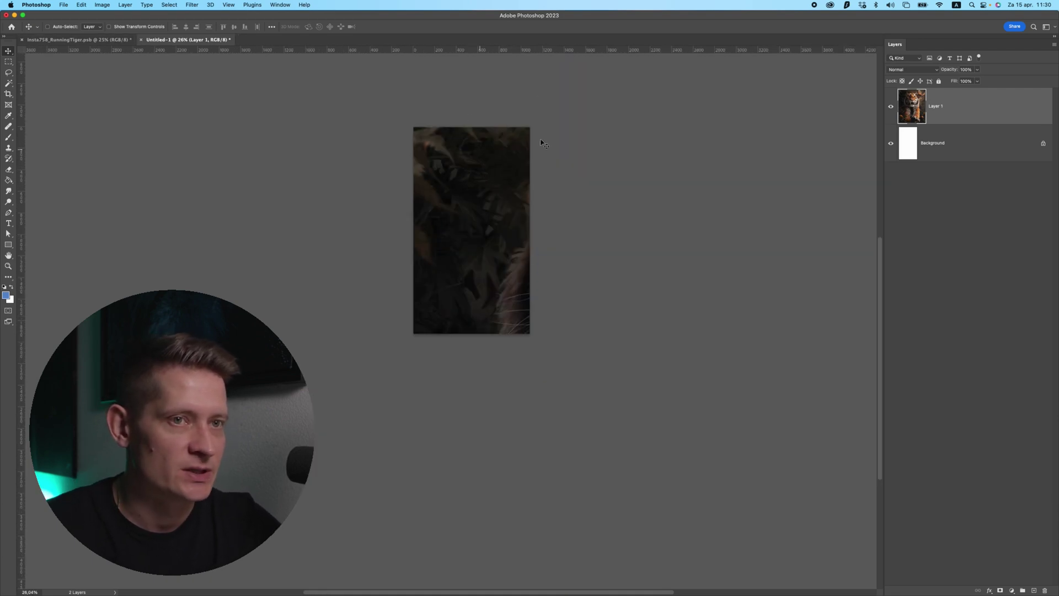
right_click(968, 106)
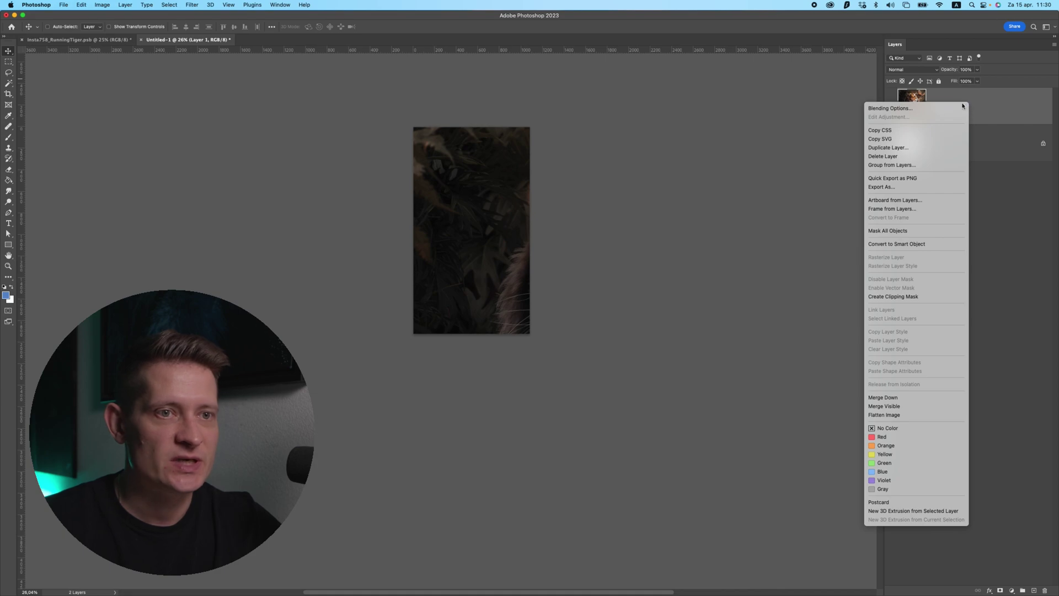
click(881, 244)
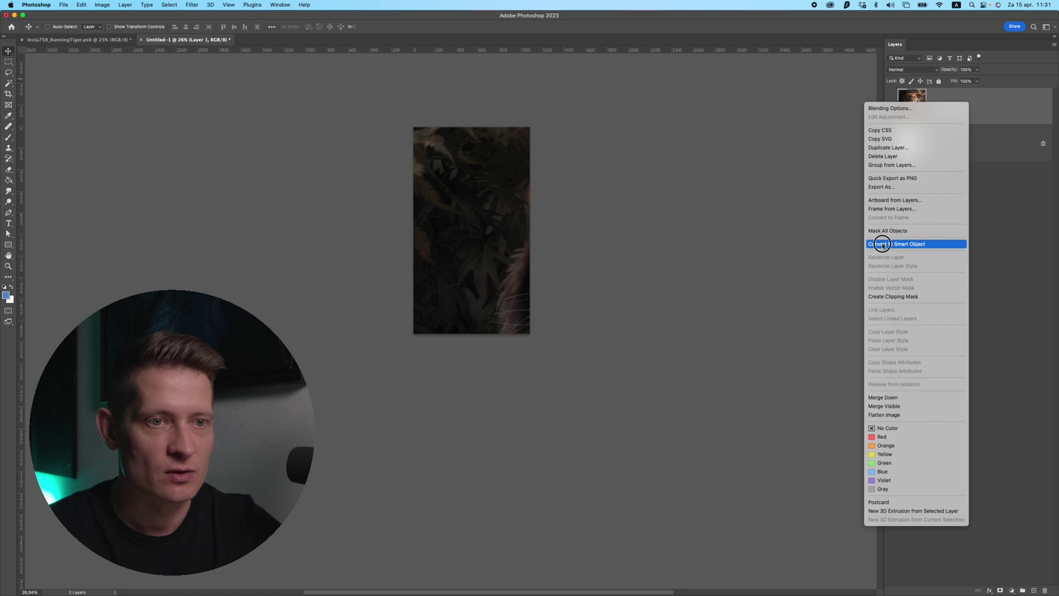
Return to the Insta758 composite and undo the flatten to restore all layers.
click(118, 40)
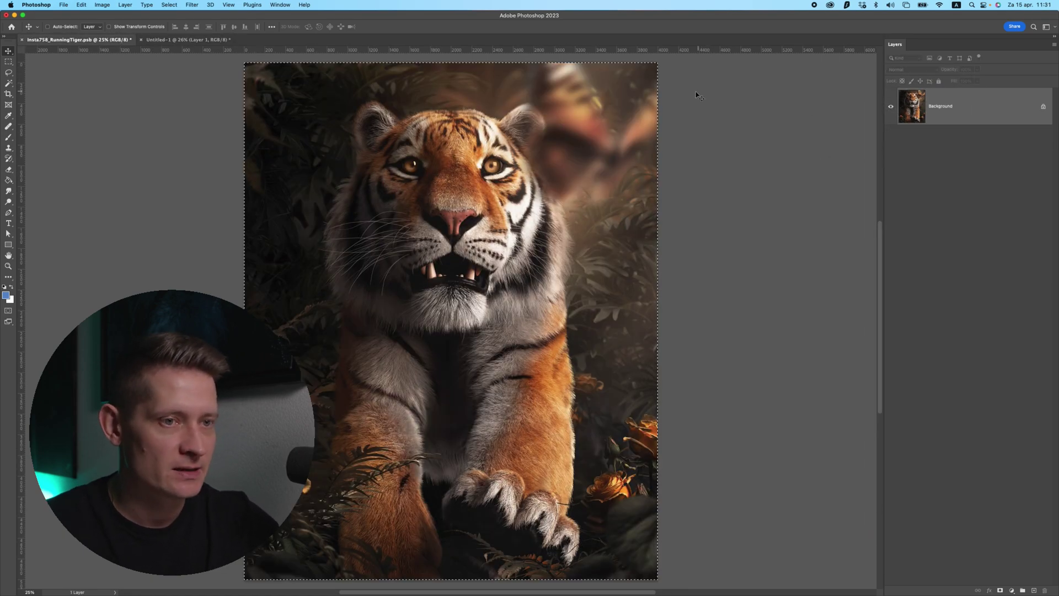
key(super+z)
key(super+z)
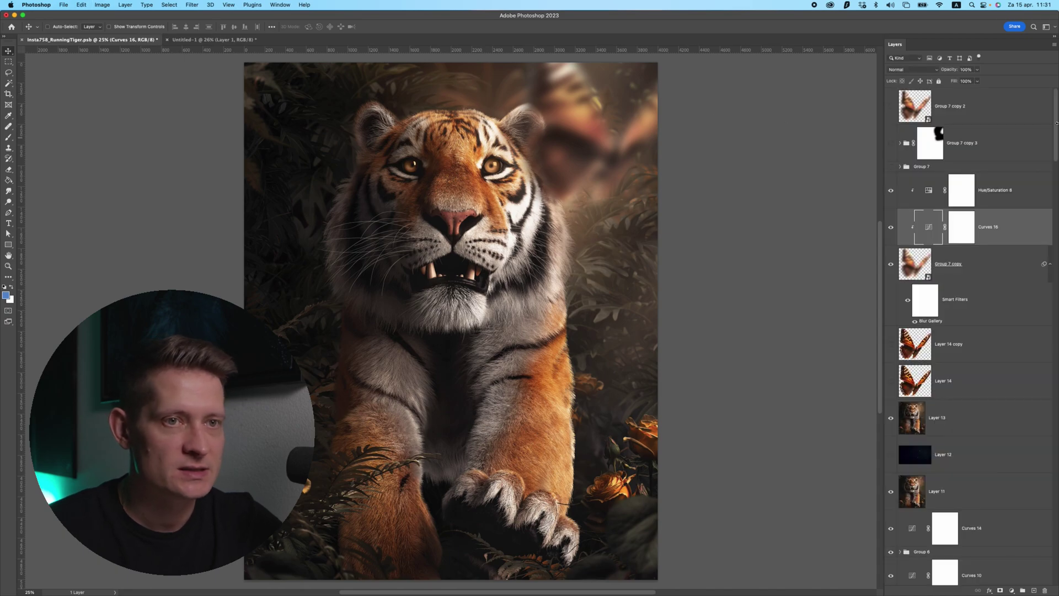
scroll(1045, 225, down, 10)
scroll(1044, 225, down, 15)
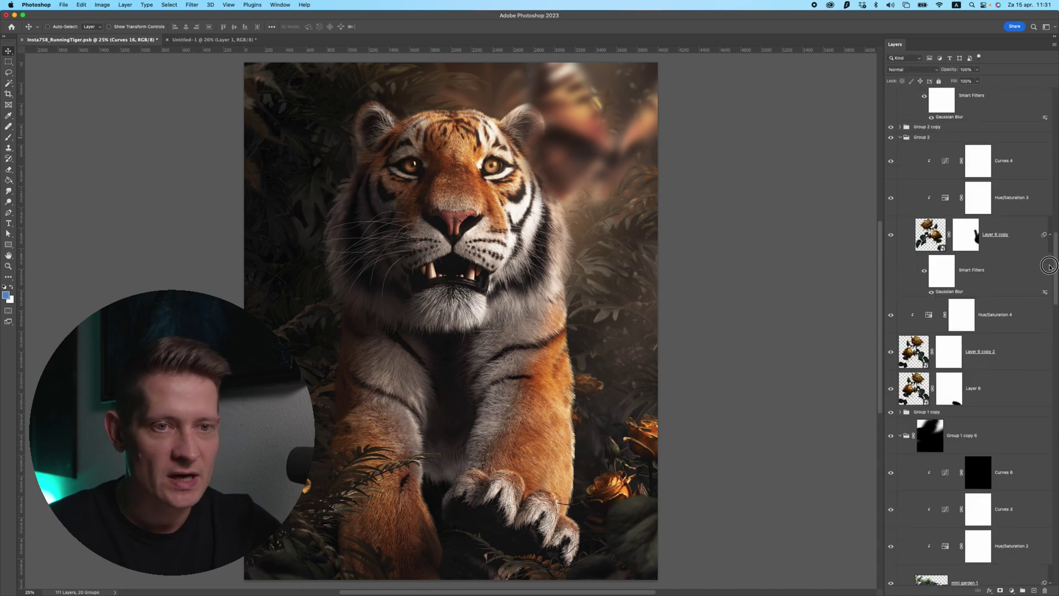
scroll(1024, 450, down, 5)
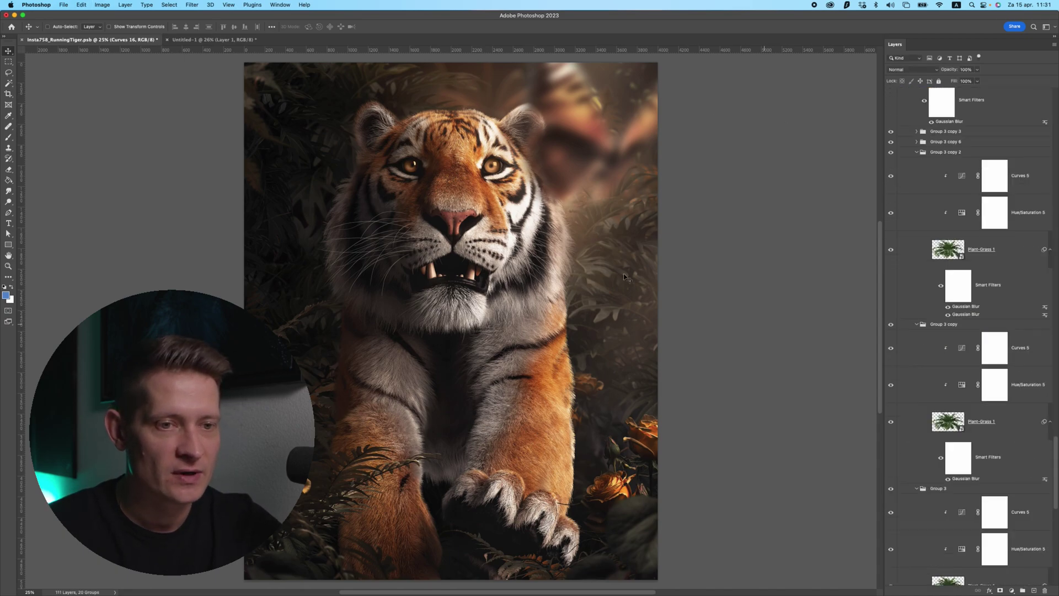
scroll(951, 406, down, 10)
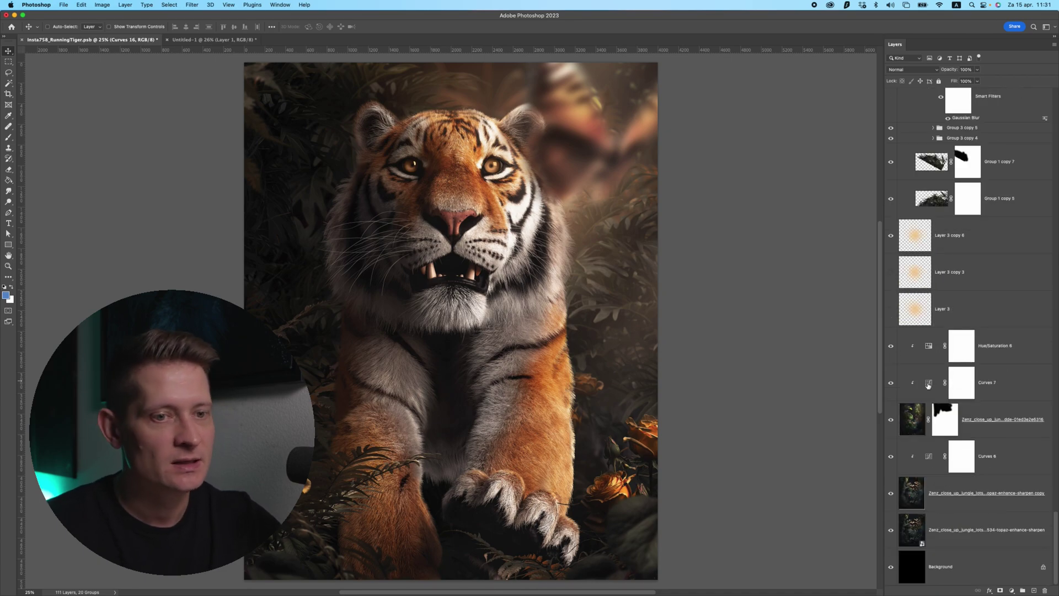
scroll(928, 384, up, 15)
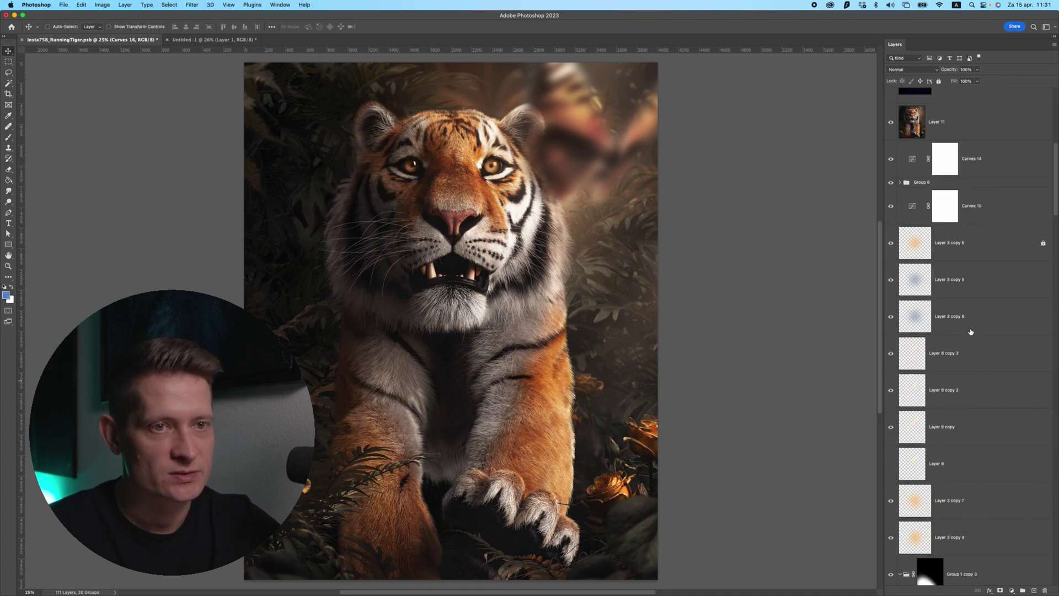
scroll(971, 331, up, 15)
Move the Layer 1 smart object to the top of the layer stack.
click(925, 418)
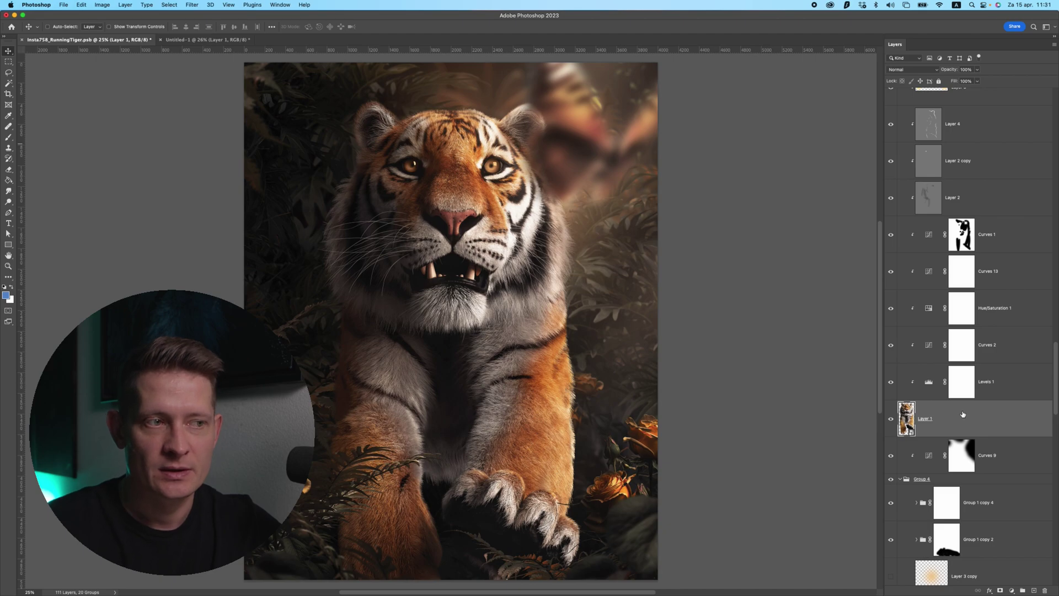
right_click(955, 451)
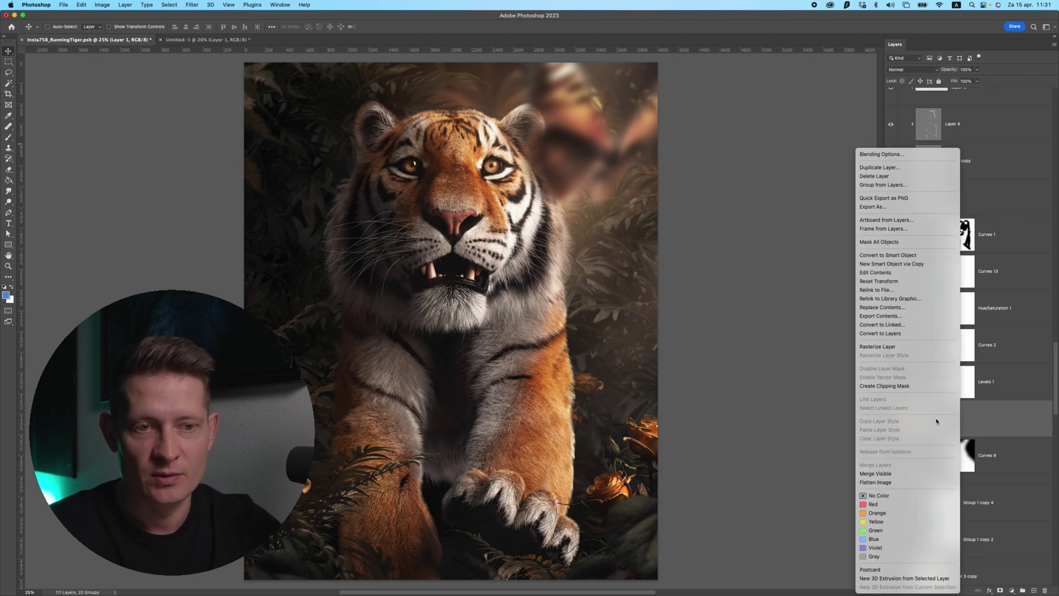
key(Escape)
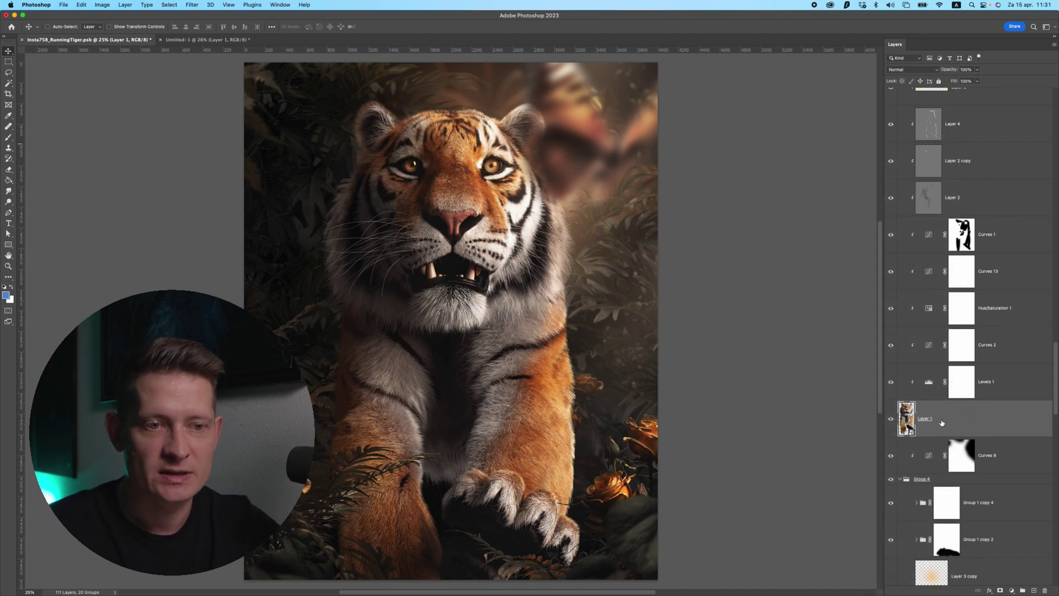
drag(955, 423, 976, 101)
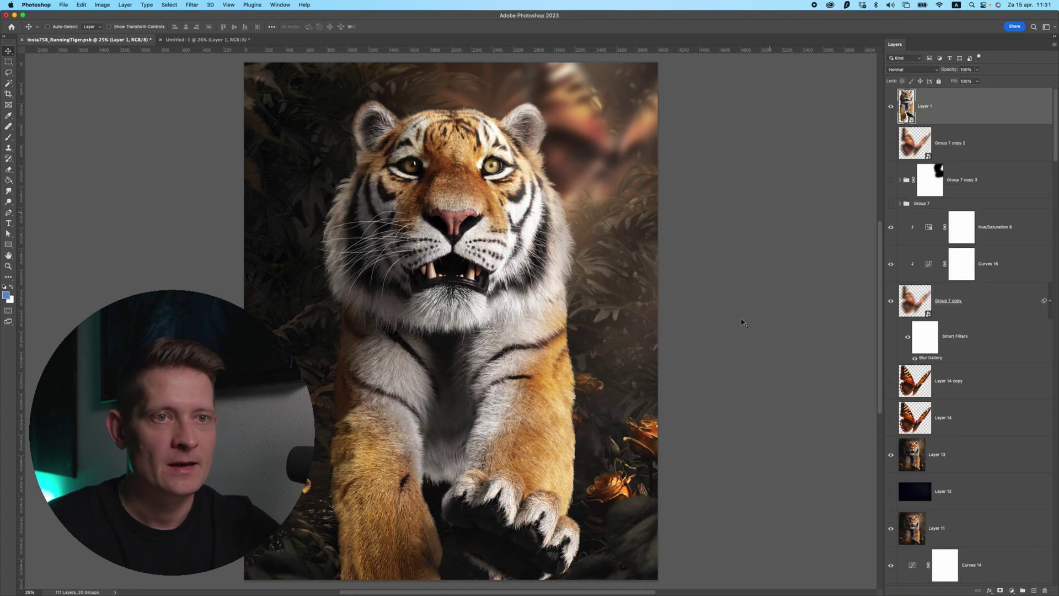
Add a new Layer 15 below Layer 1 and fill it with black.
click(1033, 590)
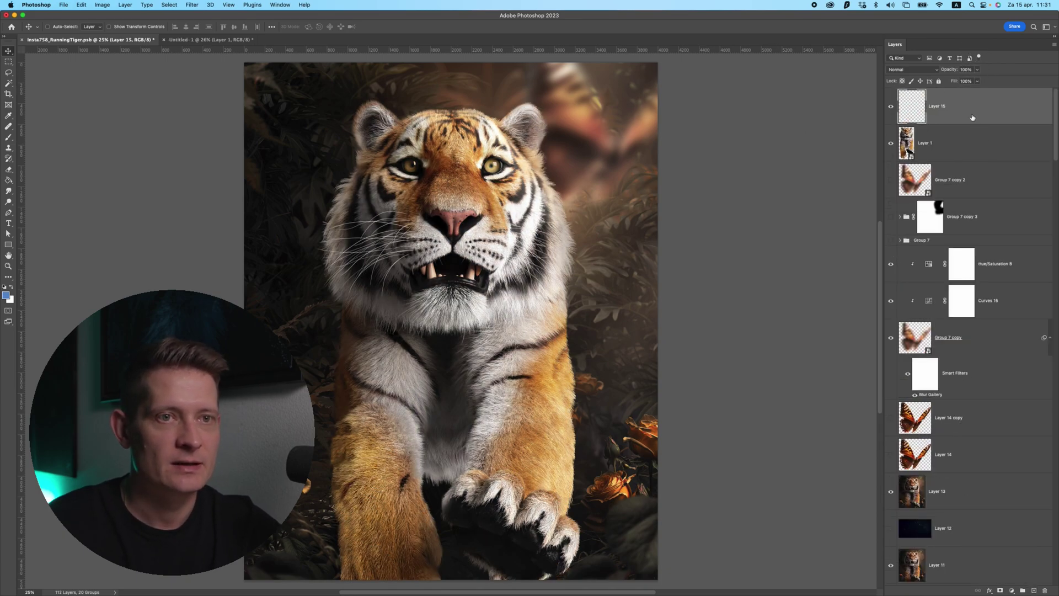
drag(961, 110, 951, 165)
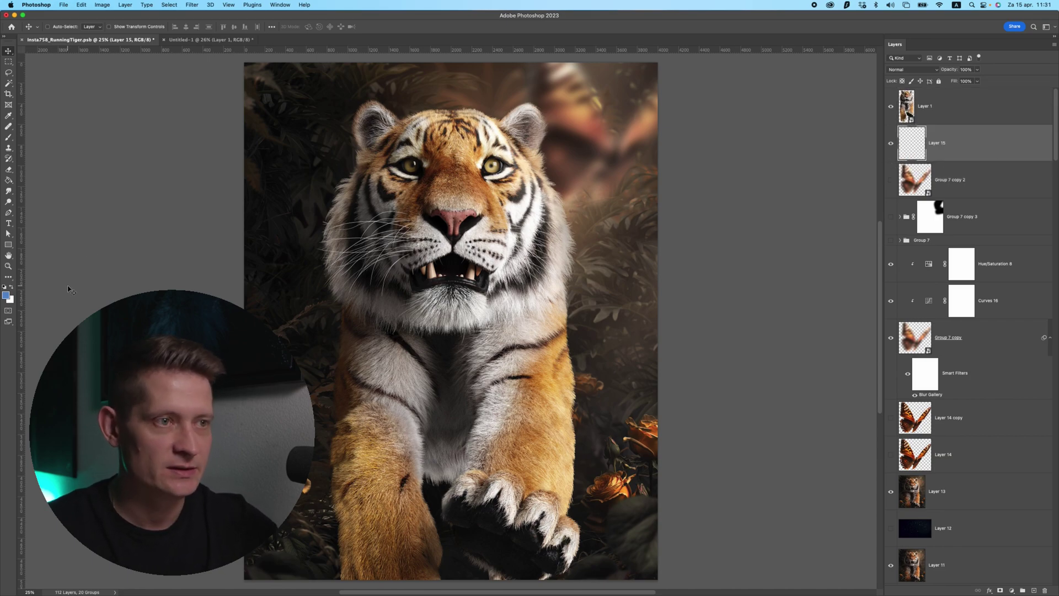
click(13, 290)
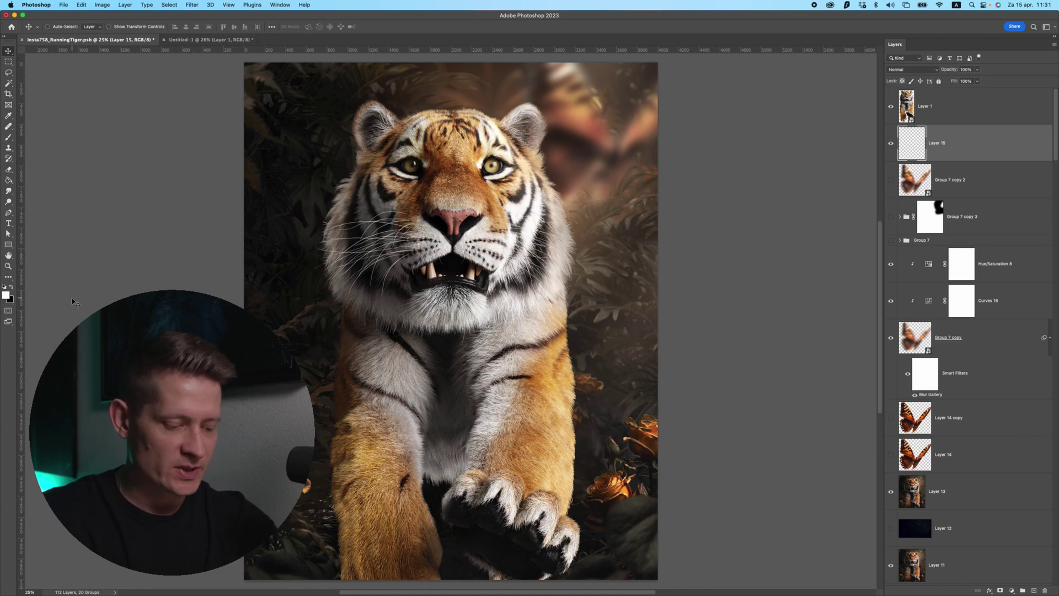
key(super+BackSpace)
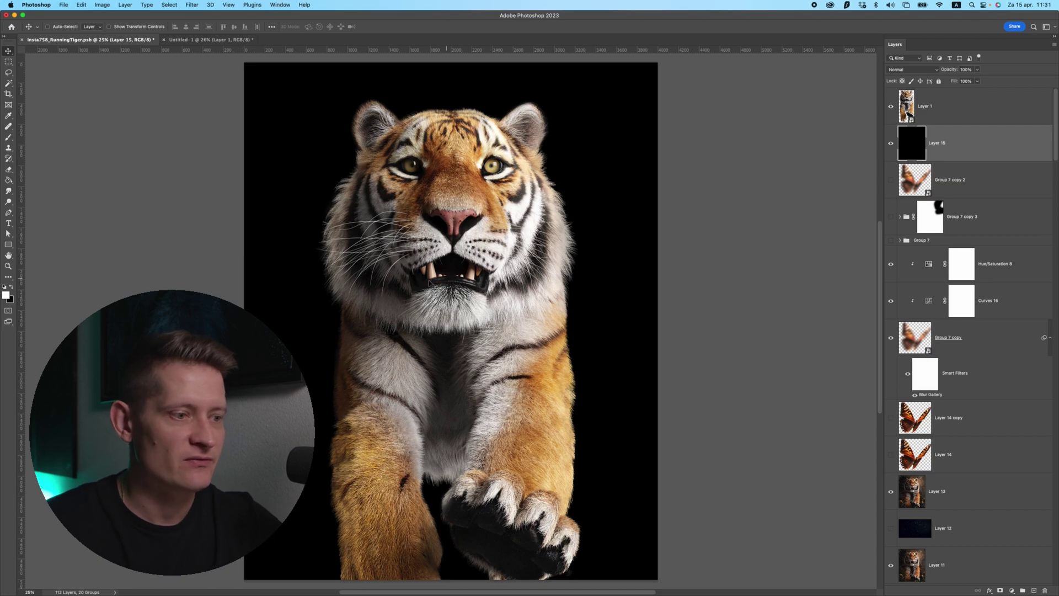
Flatten the tiger-on-black image, discarding hidden layers, and select the entire canvas.
scroll(429, 283, down, 3)
scroll(429, 284, up, 5)
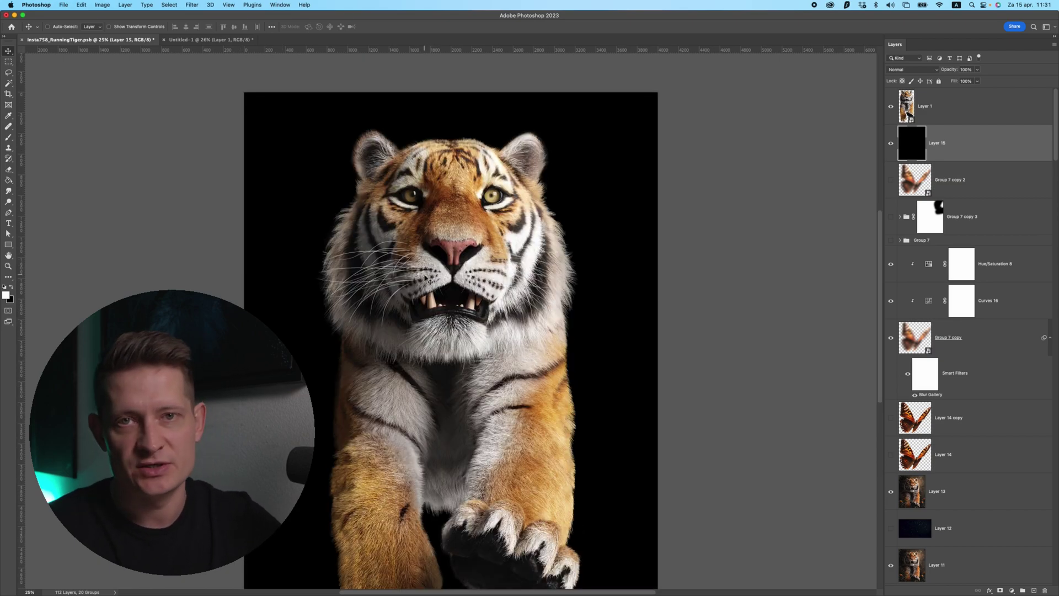
click(125, 5)
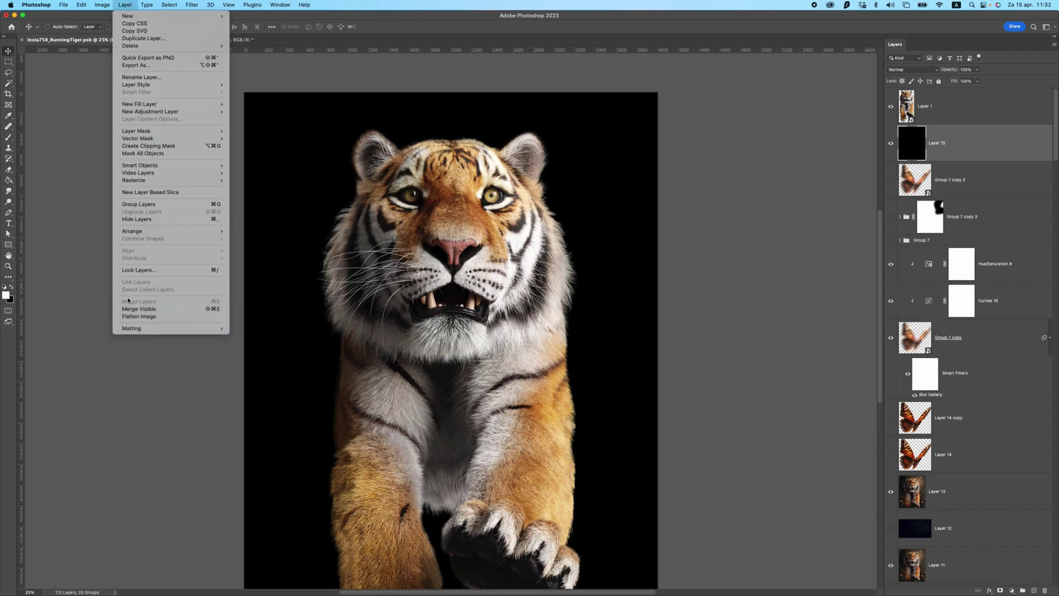
click(141, 317)
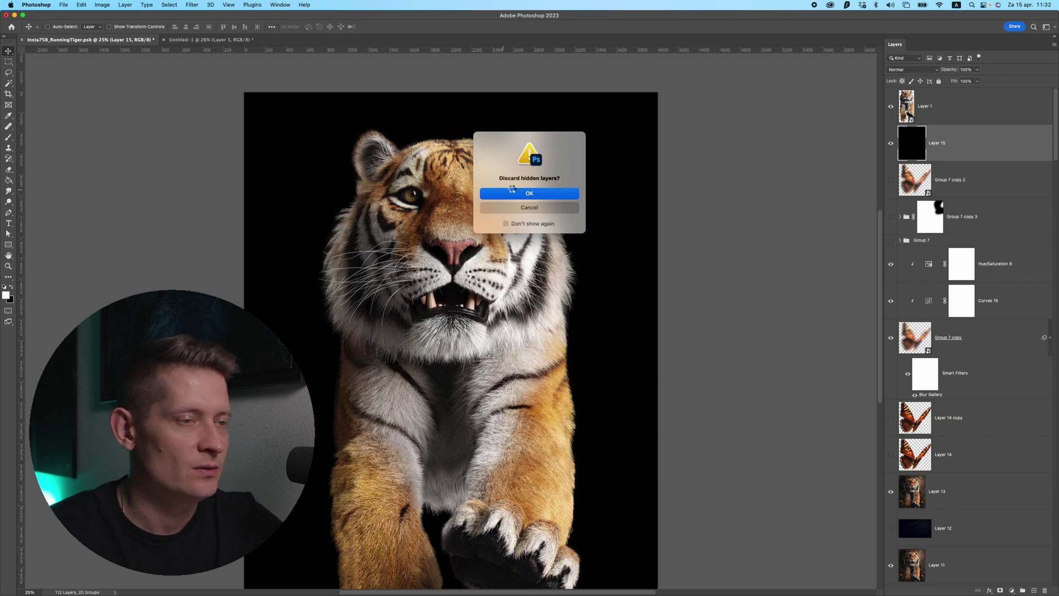
click(511, 190)
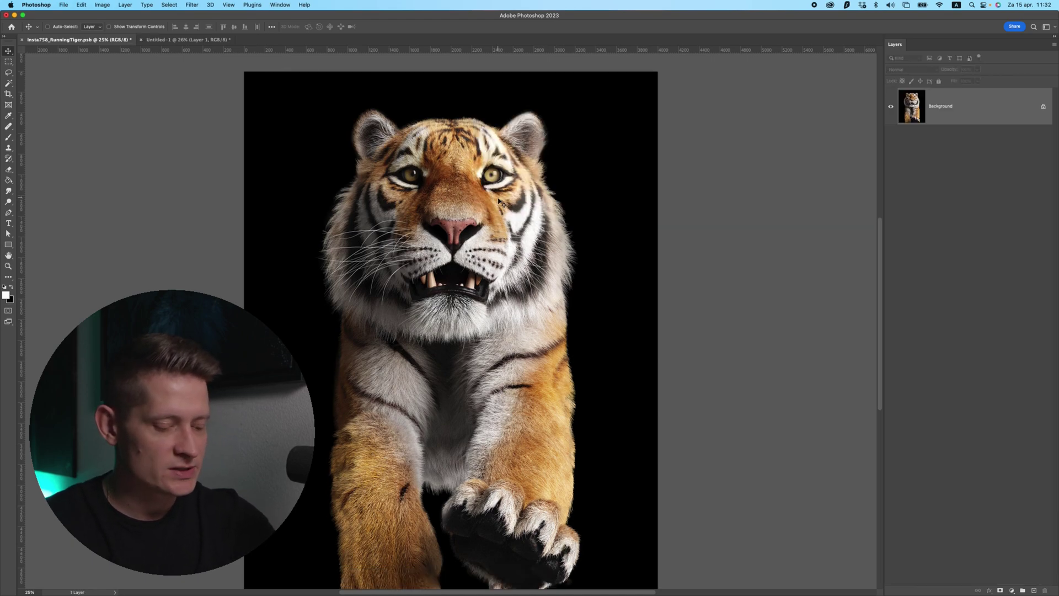
key(super+a)
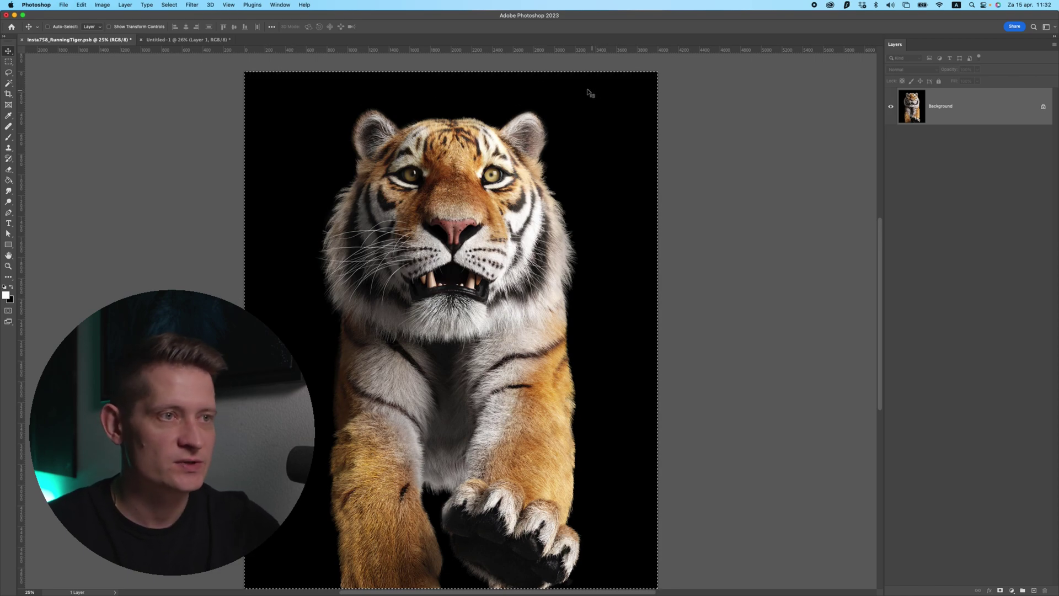
Paste the black-background tiger into Untitled-1 as Layer 2 and convert it to a smart object.
click(211, 41)
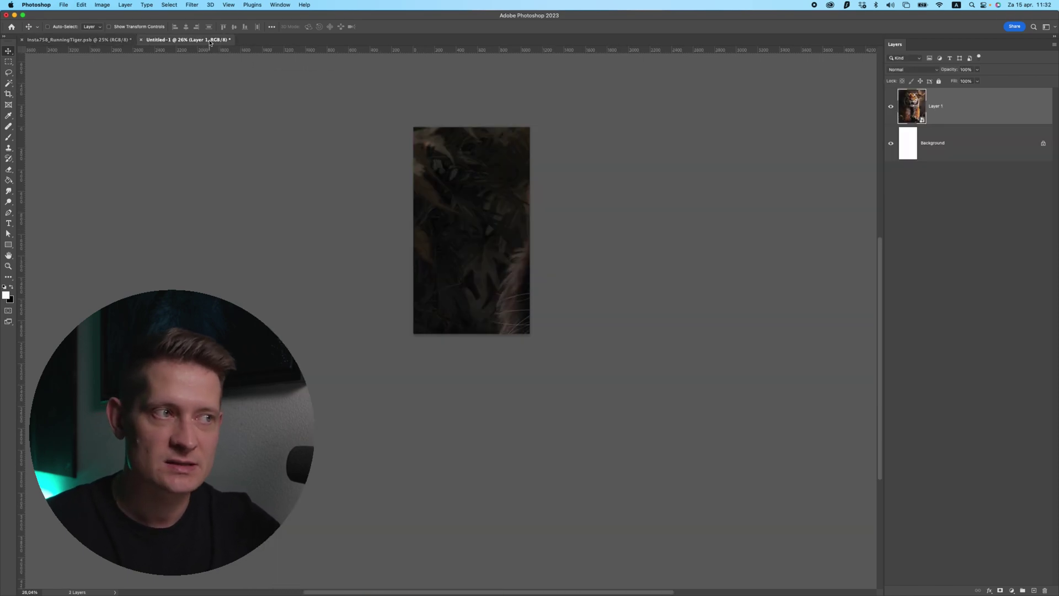
key(super+v)
right_click(963, 113)
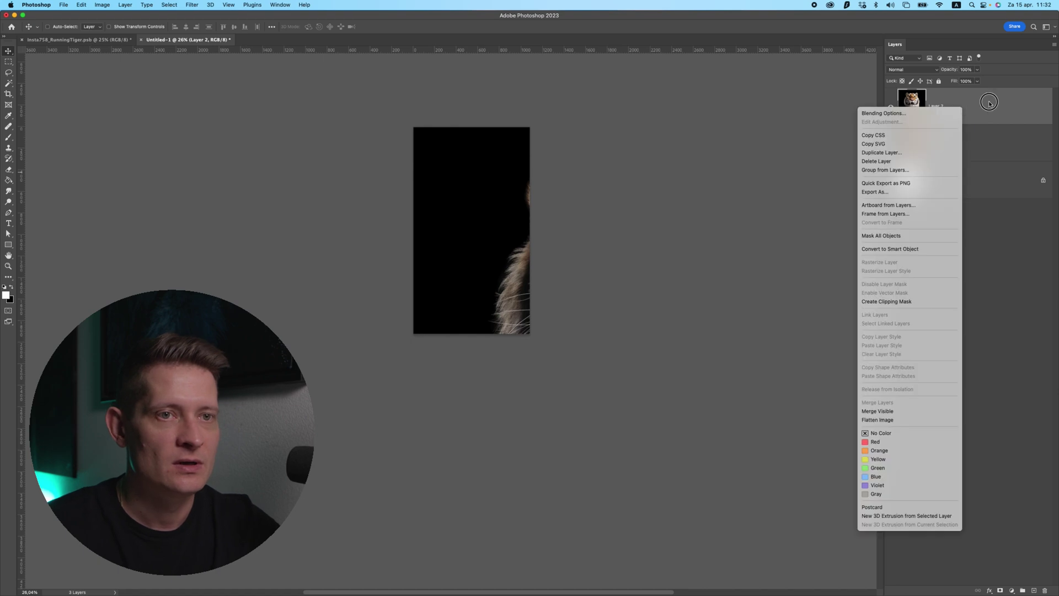
key(Escape)
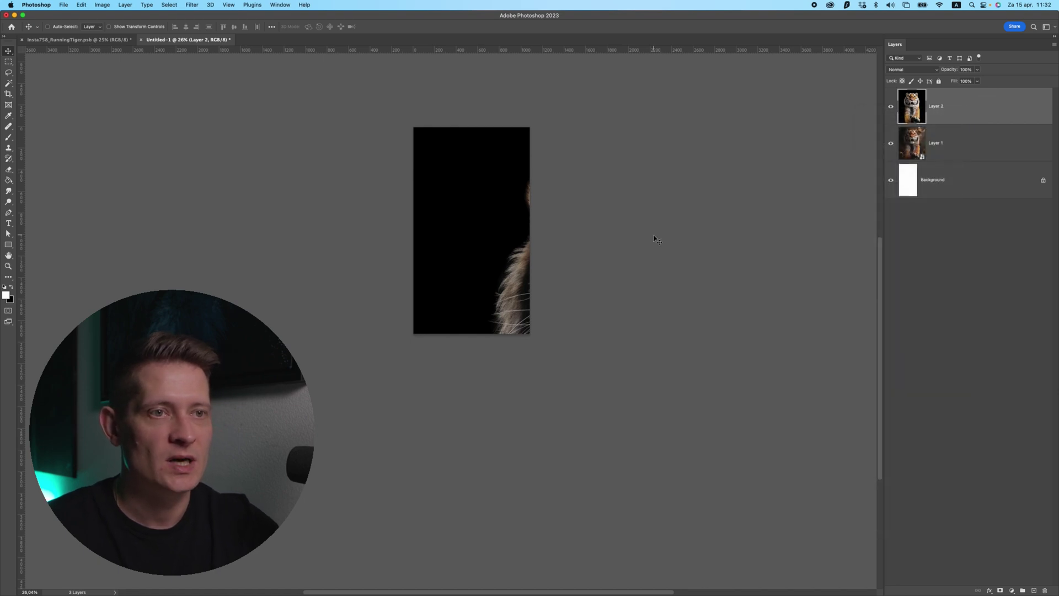
right_click(980, 111)
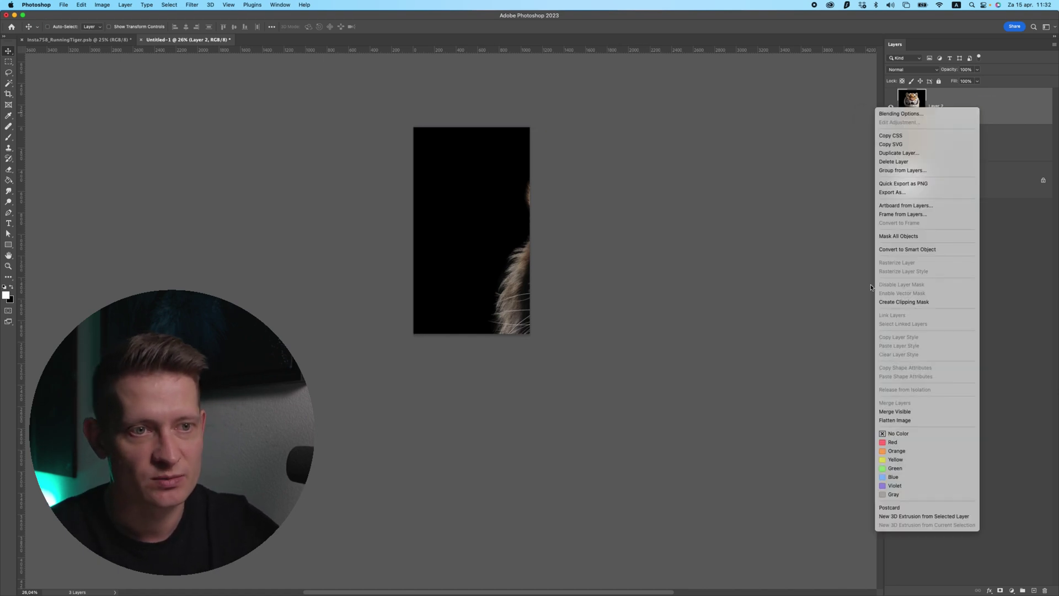
click(907, 250)
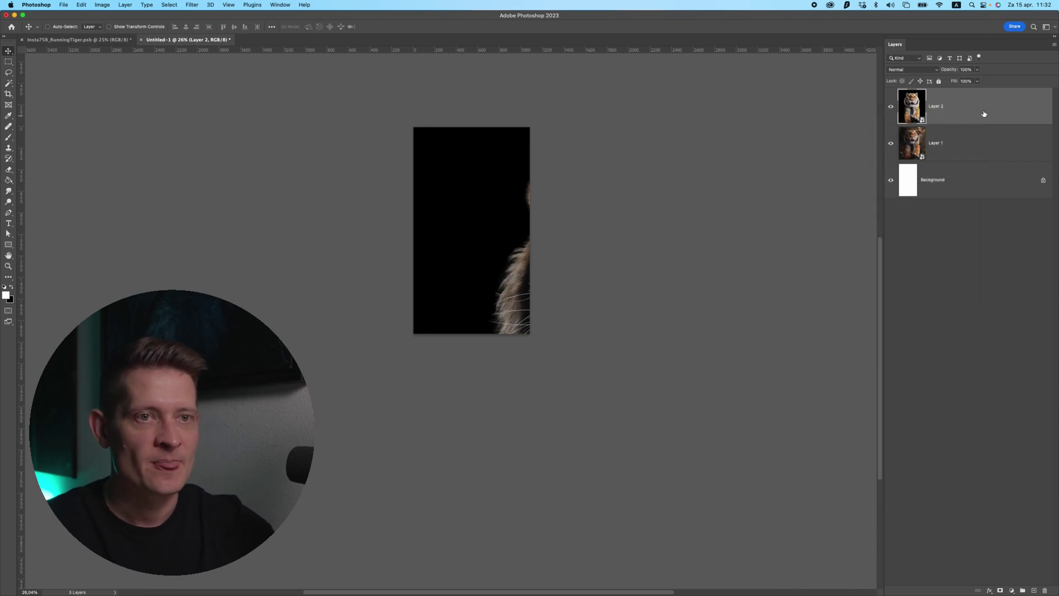
Select both Layer 2 and Layer 1 together.
click(958, 155)
click(981, 118)
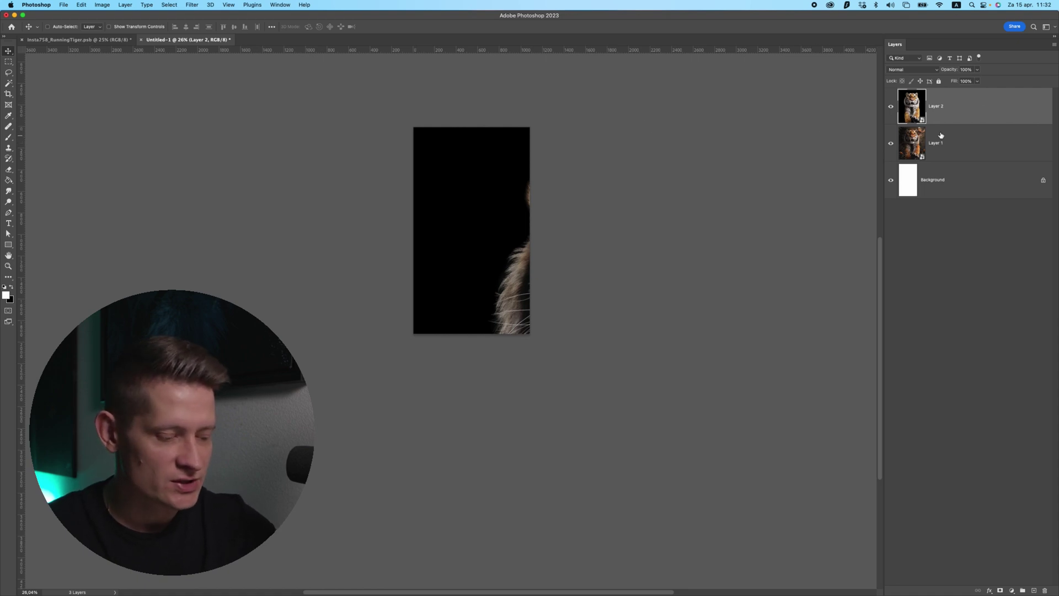
shift+click(992, 140)
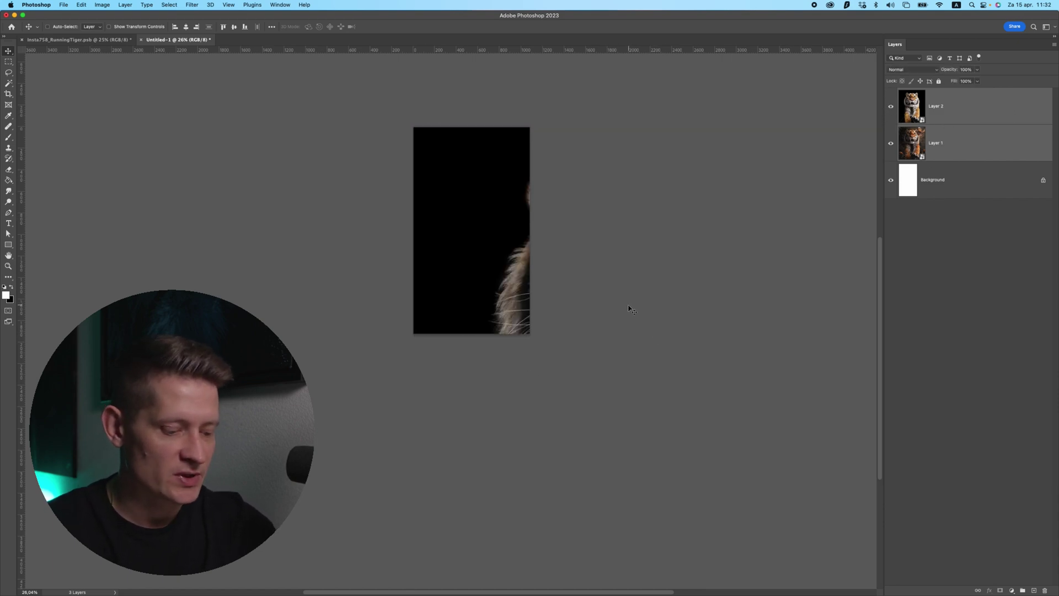
Free-transform both tiger layers together, scaling them down to about 38.6%.
key(super+t)
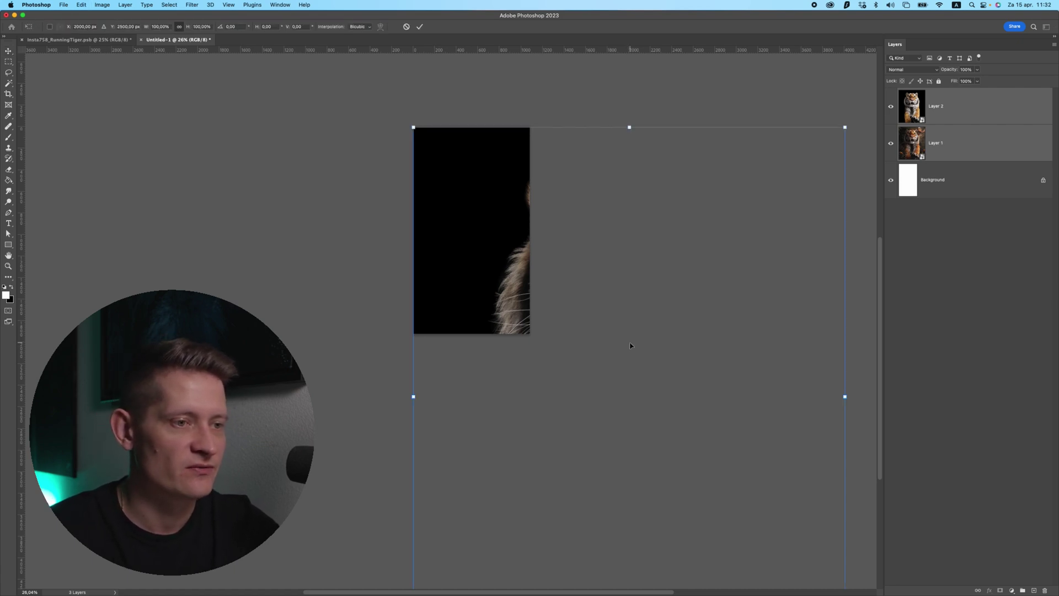
scroll(629, 347, down, 8)
scroll(653, 352, up, 1)
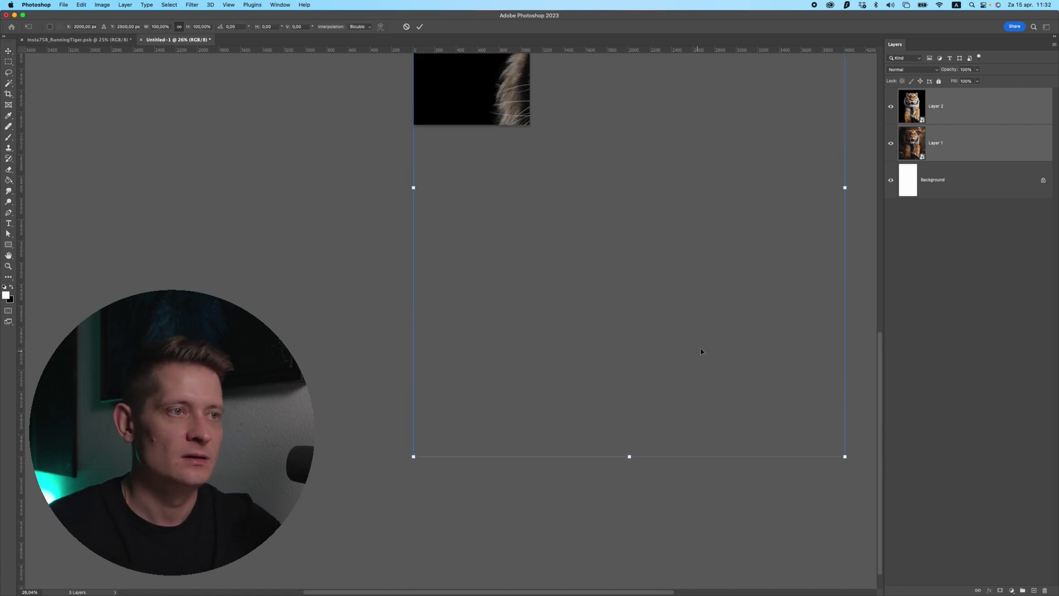
scroll(700, 351, up, 6)
drag(667, 338, 641, 187)
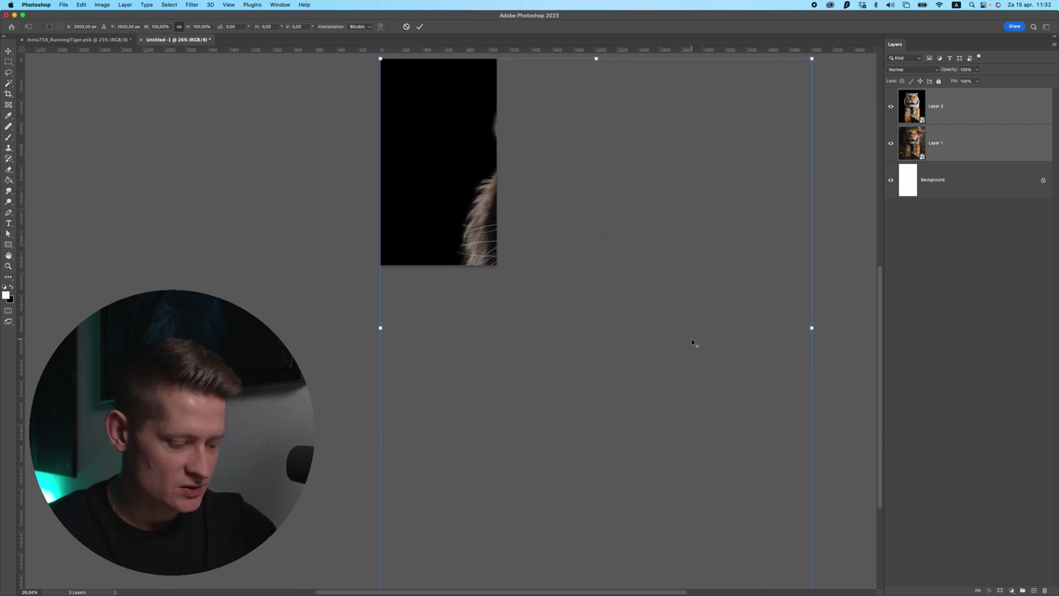
scroll(661, 382, down, 2)
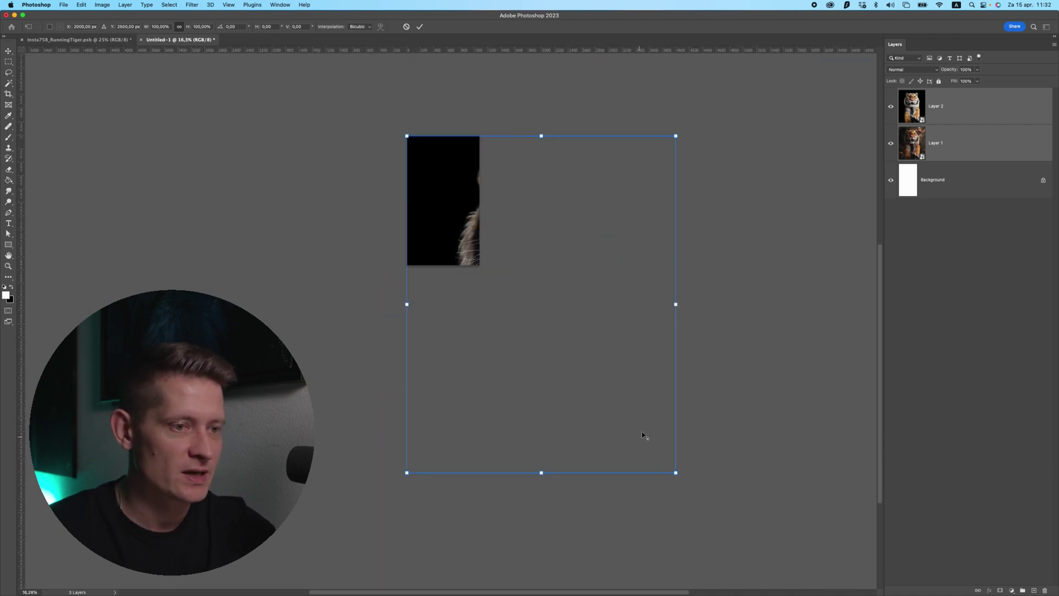
drag(675, 473, 464, 278)
scroll(486, 246, up, 3)
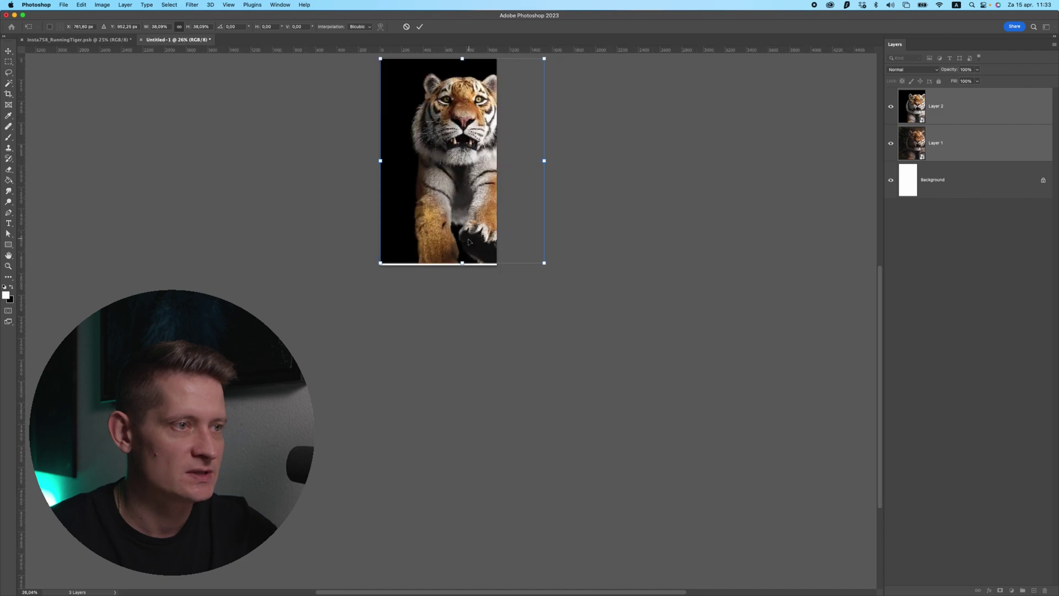
drag(590, 280, 594, 282)
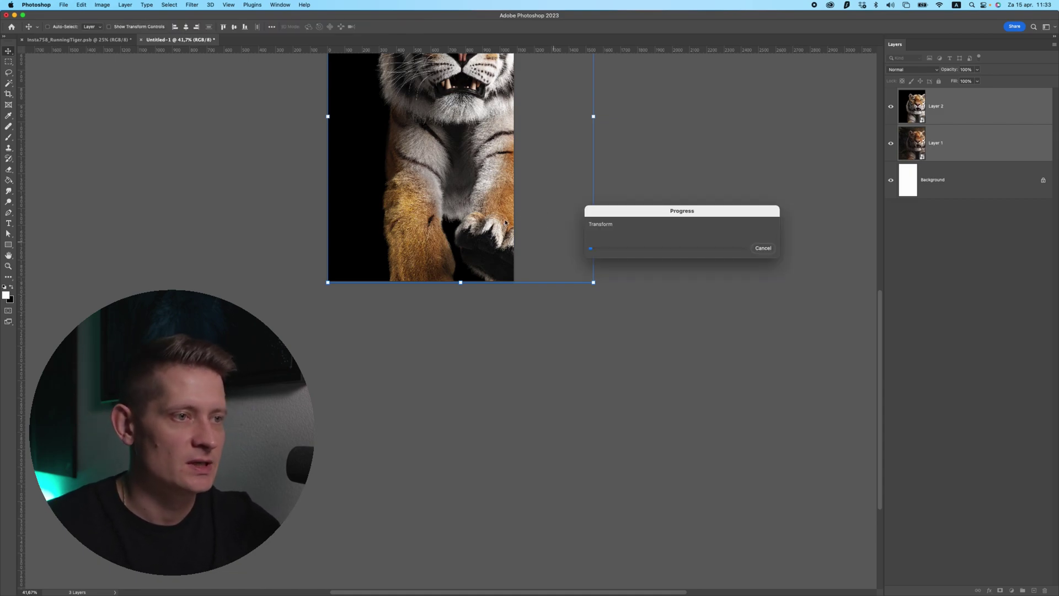
Drag the tigers left until they sit centred horizontally on the canvas.
scroll(530, 272, up, 5)
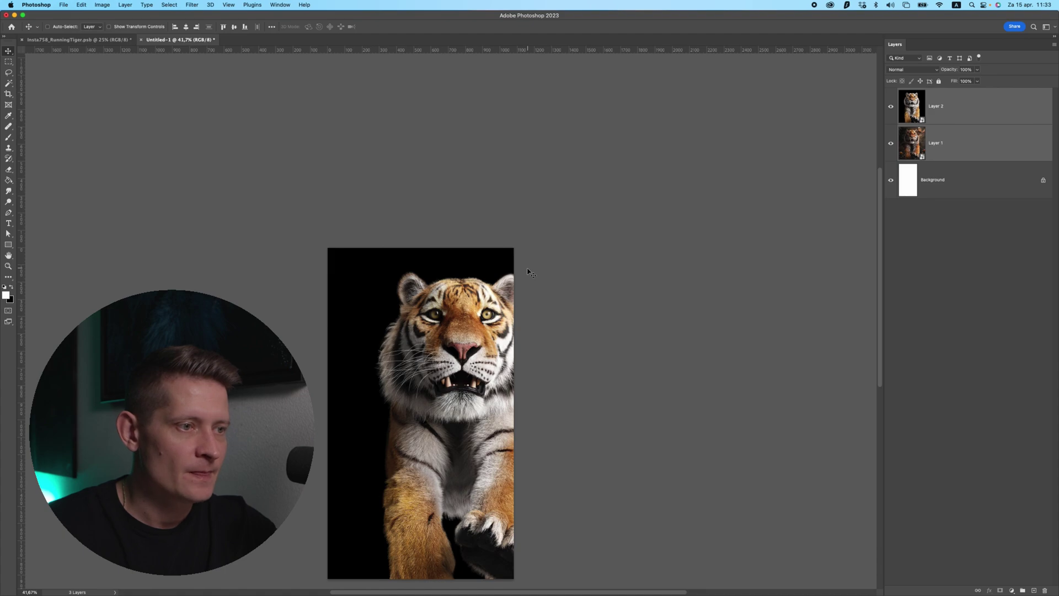
scroll(527, 271, down, 2)
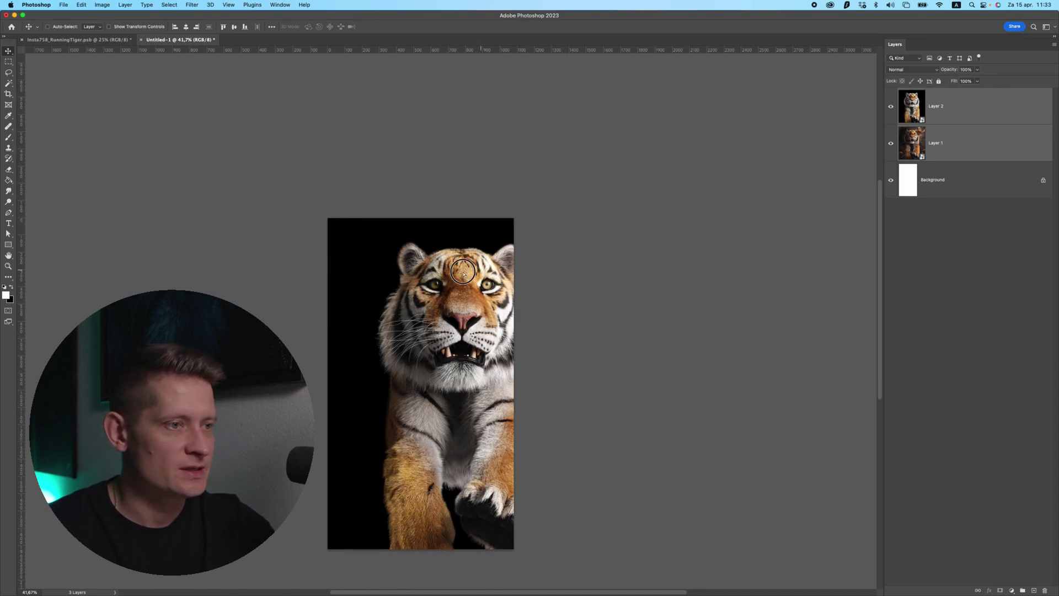
drag(493, 274, 449, 274)
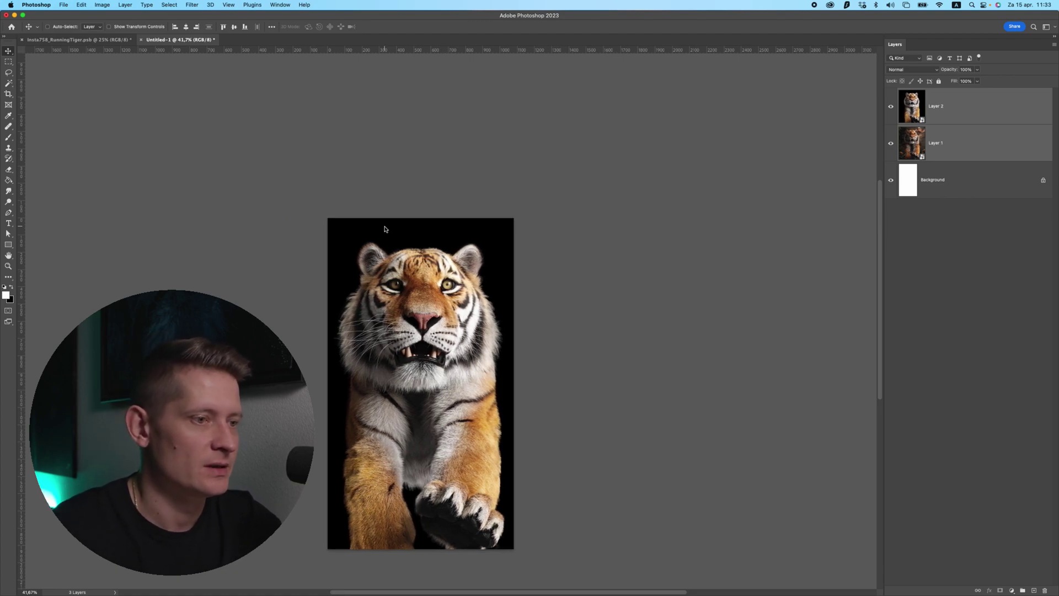
Hide the black-background tiger Layer 2, leaving the jungle tiger visible.
click(891, 110)
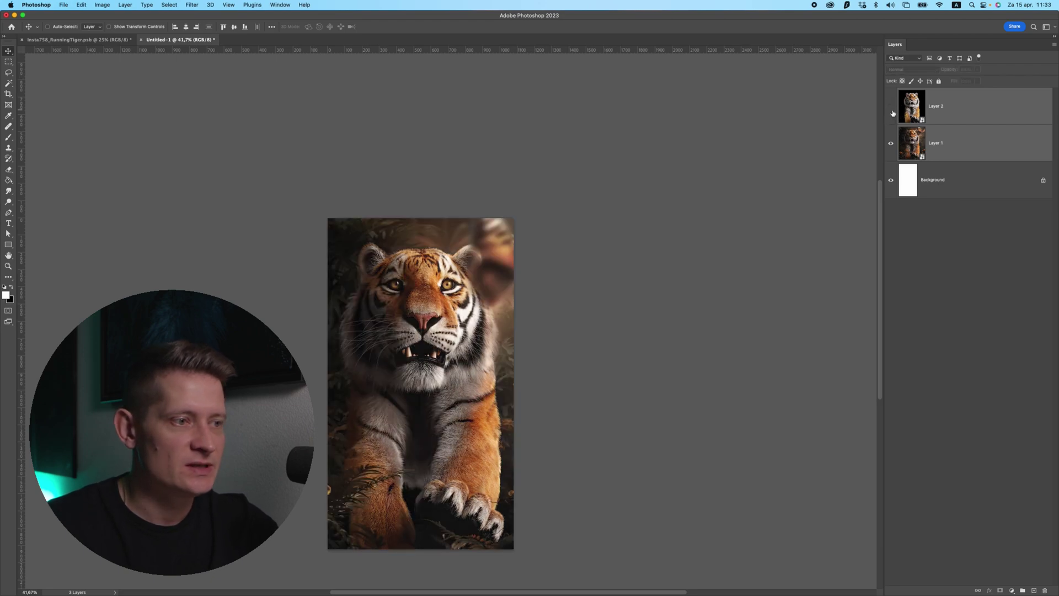
click(892, 110)
click(892, 110)
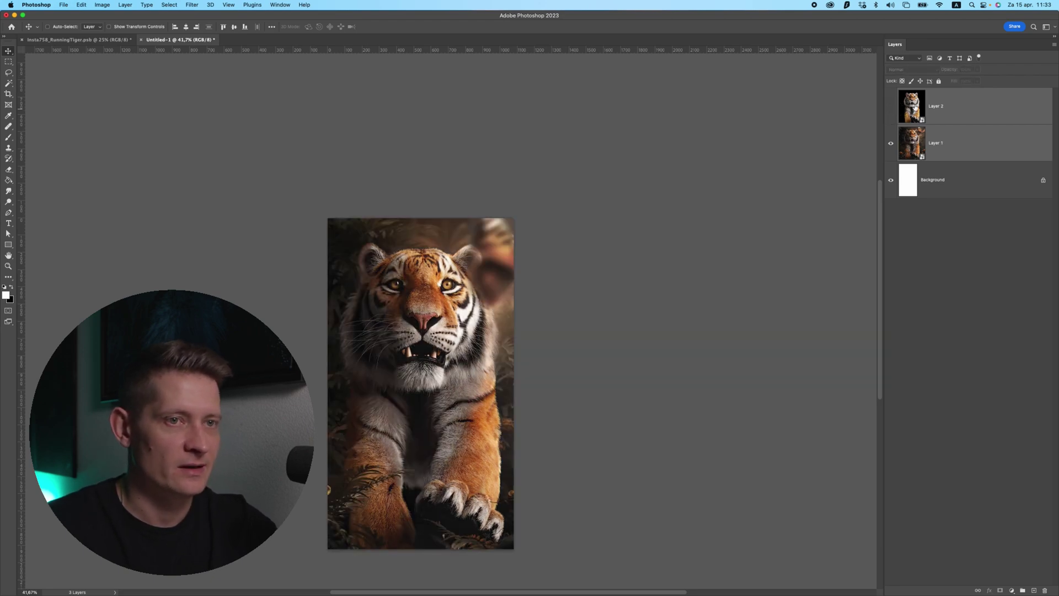
scroll(484, 304, down, 2)
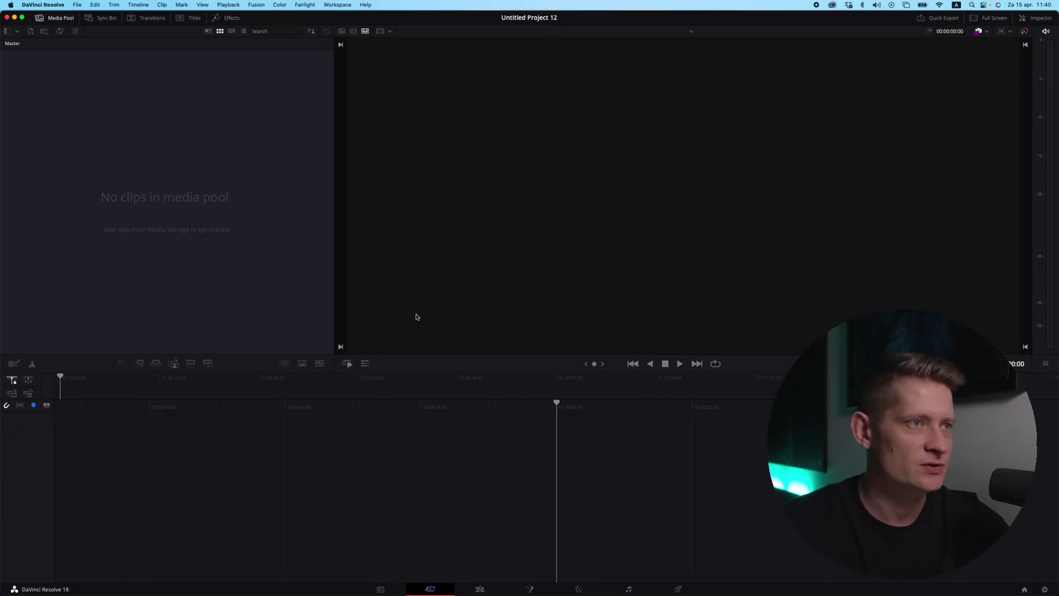
Open Project Settings to set the timeline to vertical 1080 x 1920.
click(1045, 589)
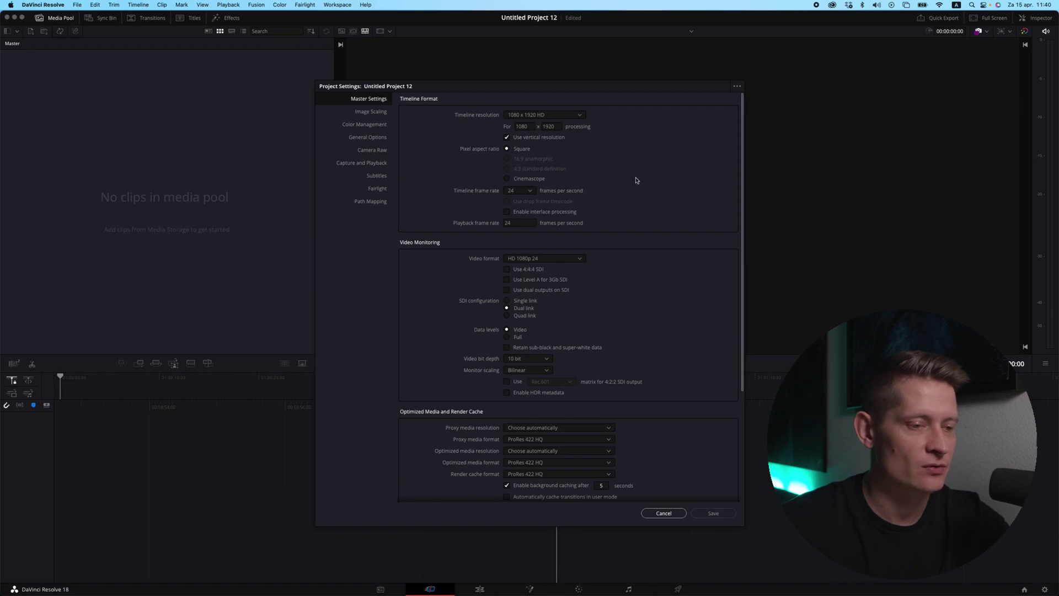
Save the vertical project settings and create Timeline 1 using them.
click(714, 513)
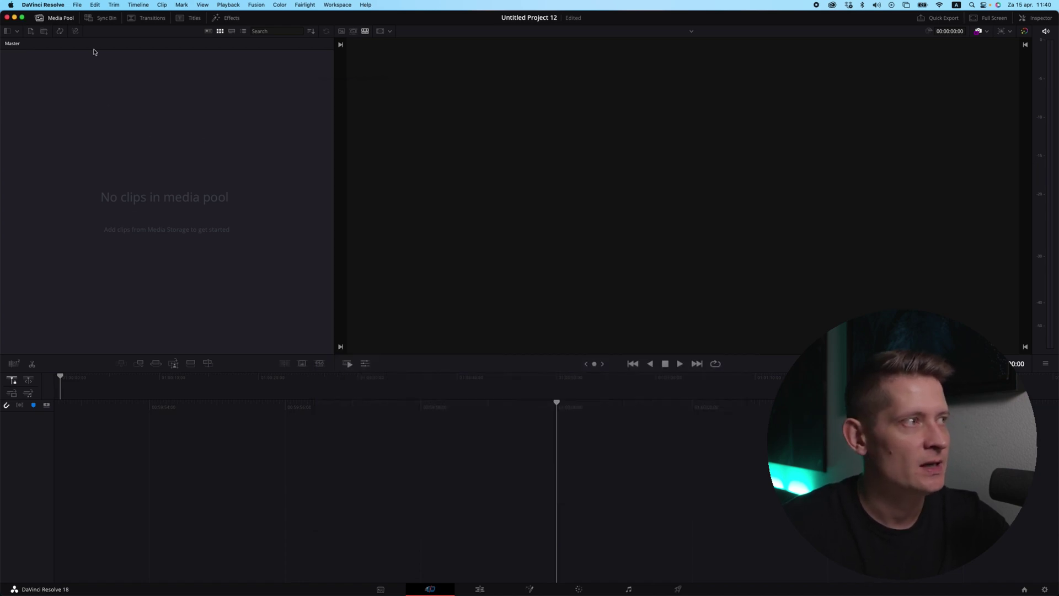
click(80, 4)
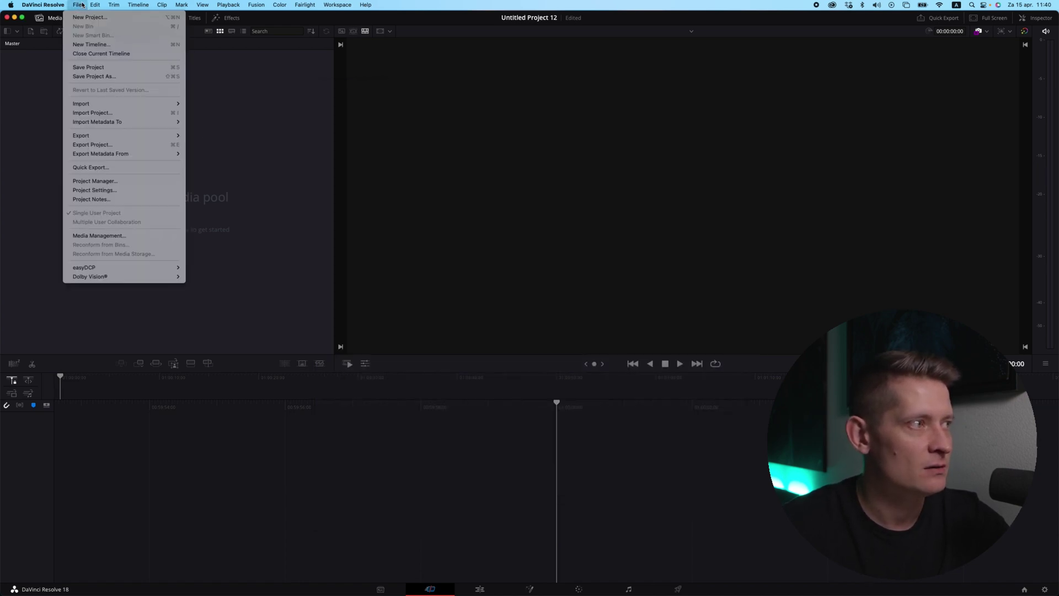
click(91, 44)
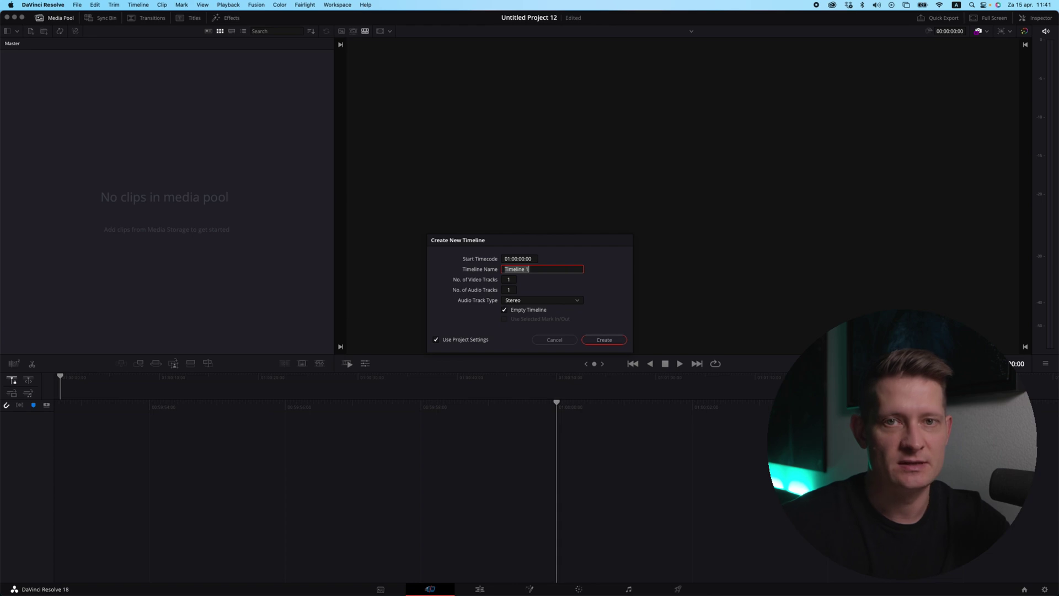
click(595, 341)
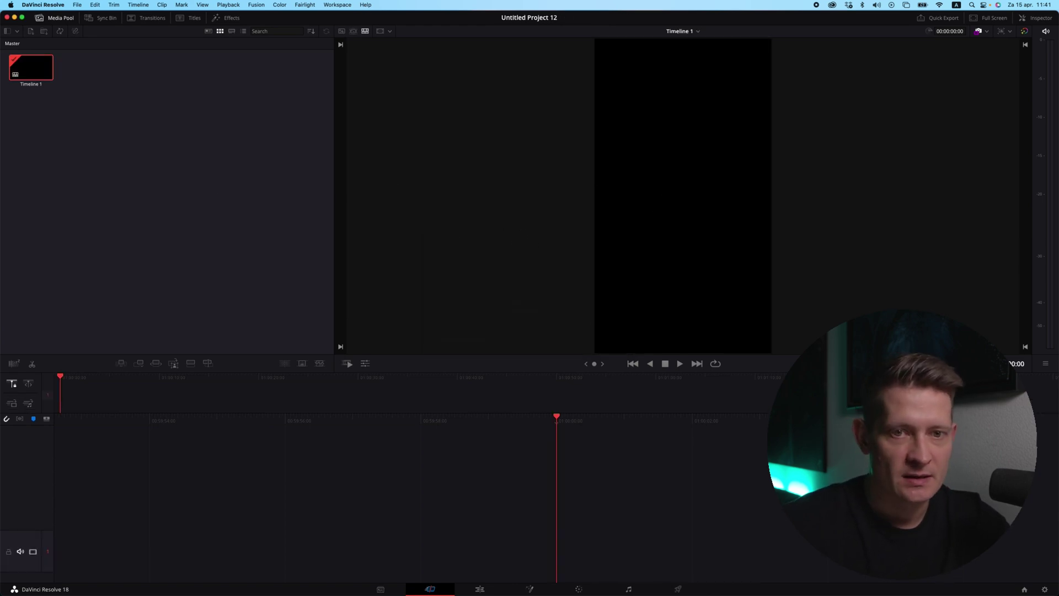
Import 01.png and 02.png into the Media Pool and clear the clip selection.
key(super+Tab)
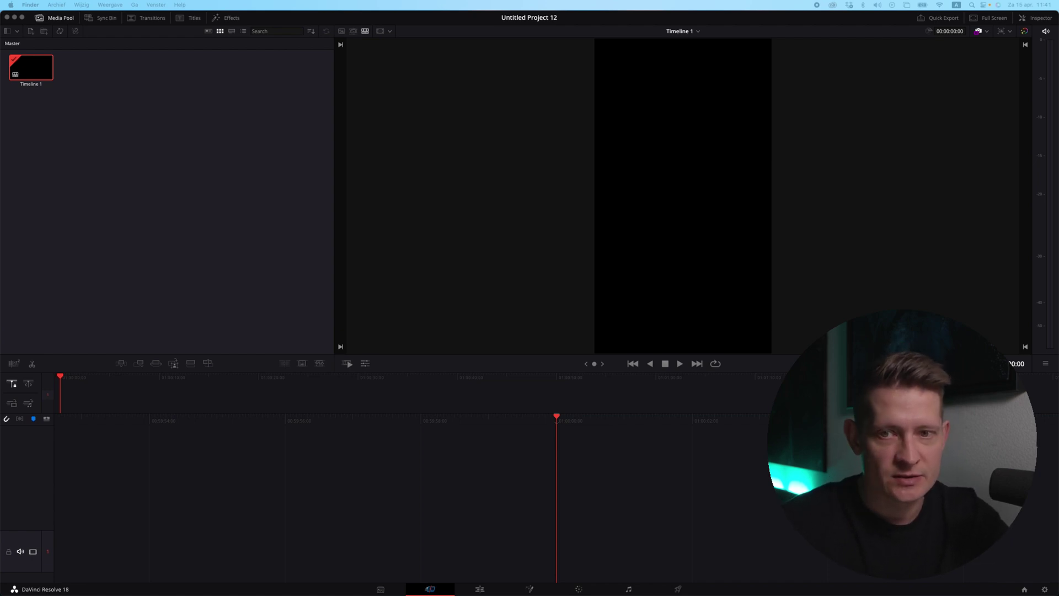
drag(1056, 205, 138, 83)
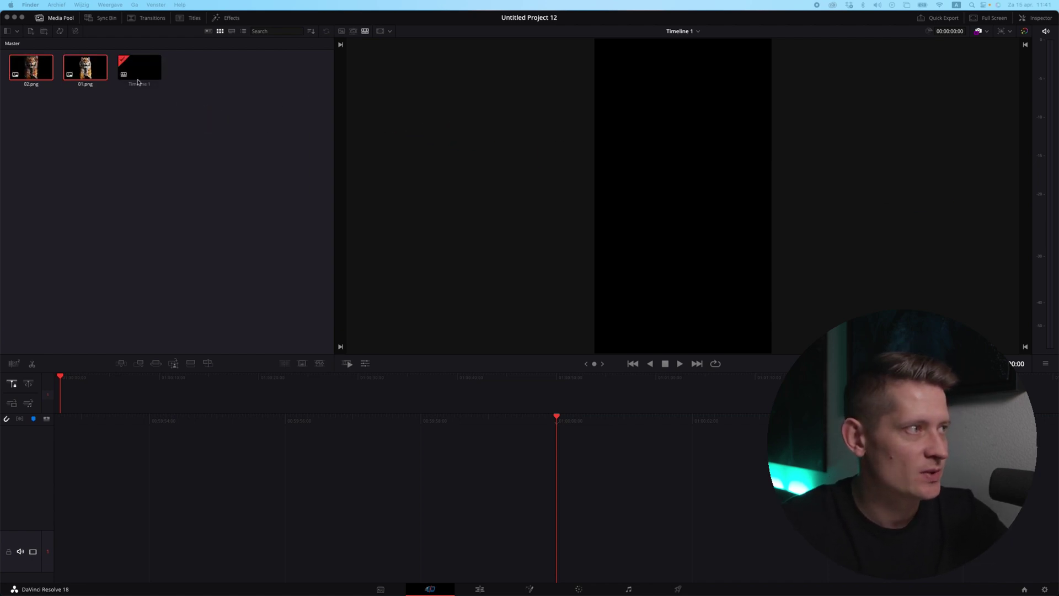
click(101, 126)
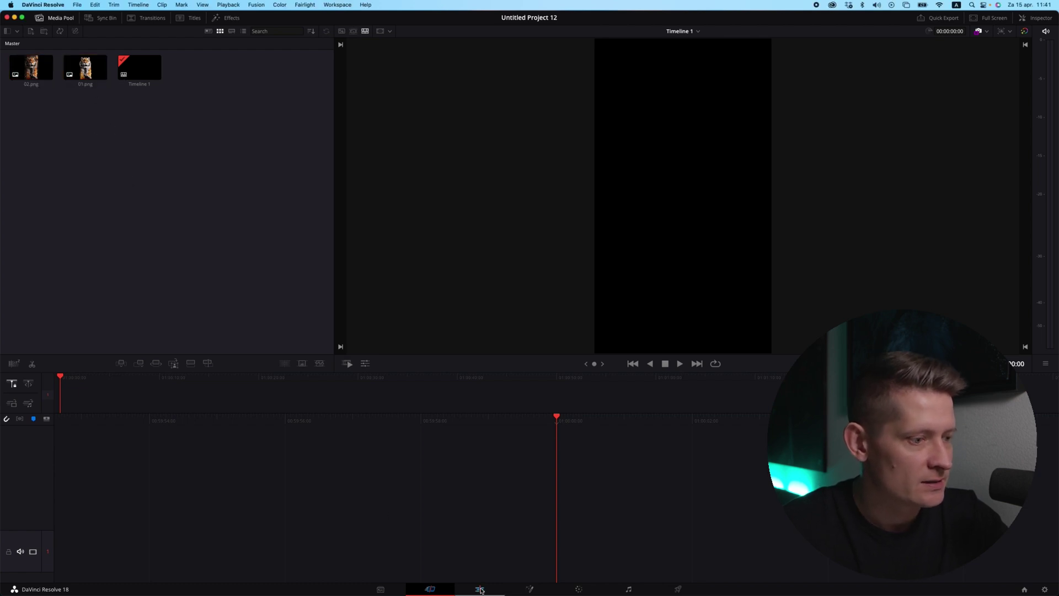
On the Edit page, place 01.png then 02.png back-to-back on V1.
click(479, 589)
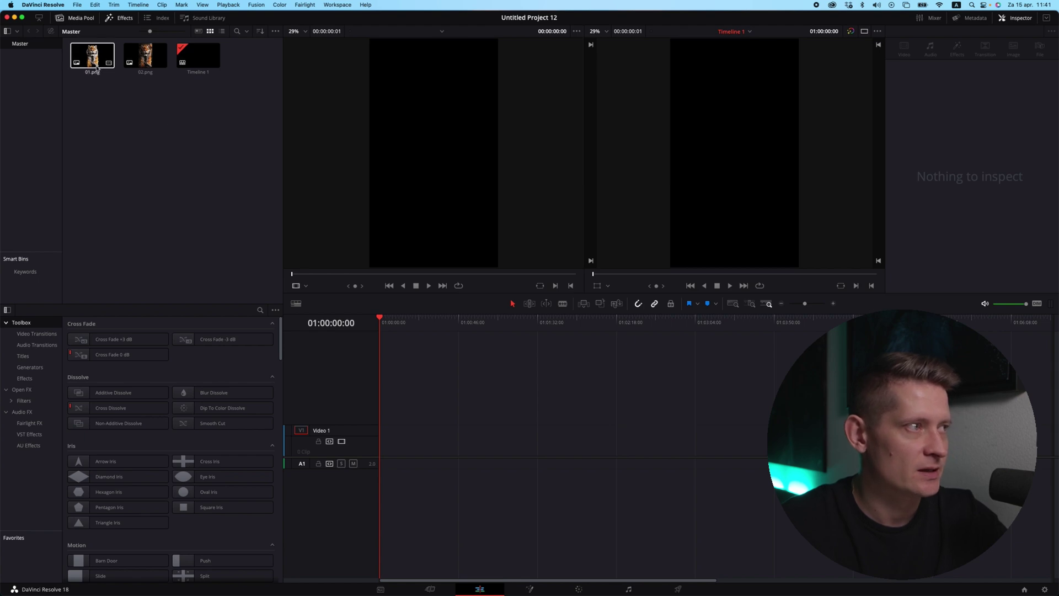
drag(92, 55, 384, 434)
drag(145, 55, 389, 435)
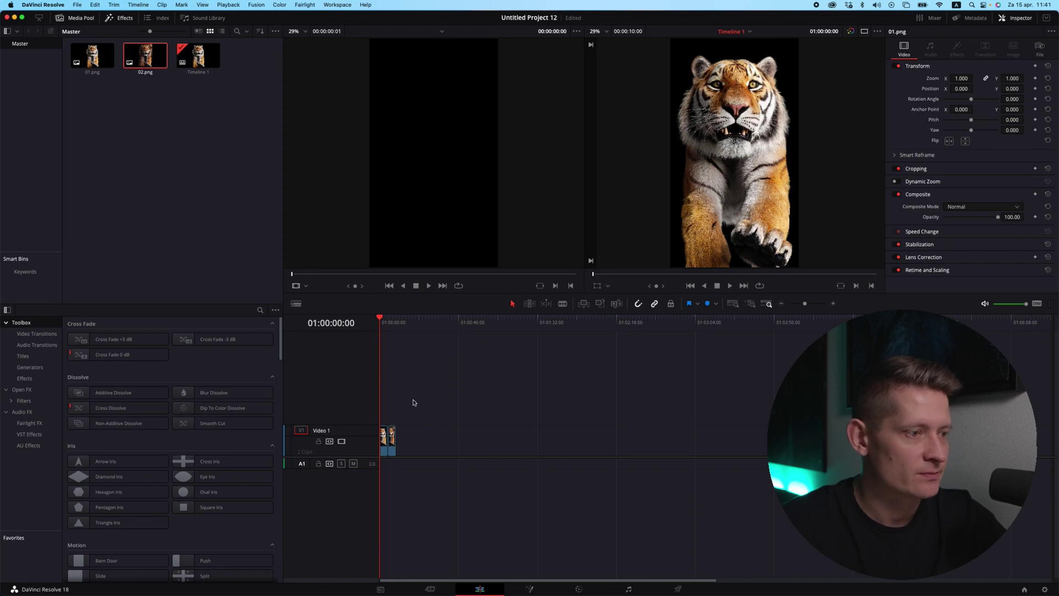
Extend both clips so the timeline runs about 13 seconds.
scroll(414, 403, up, 1)
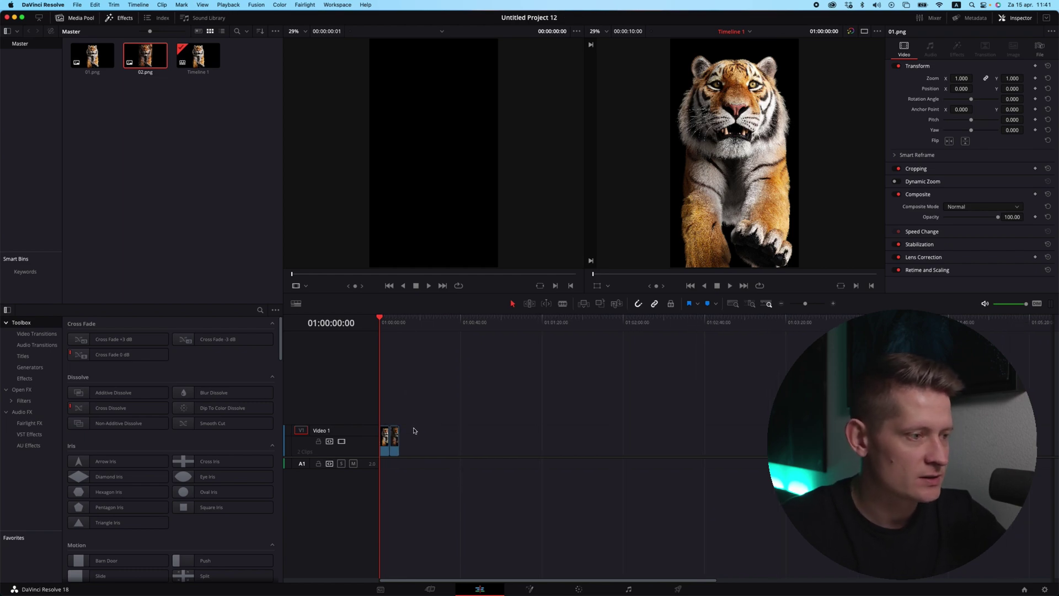
scroll(414, 430, up, 6)
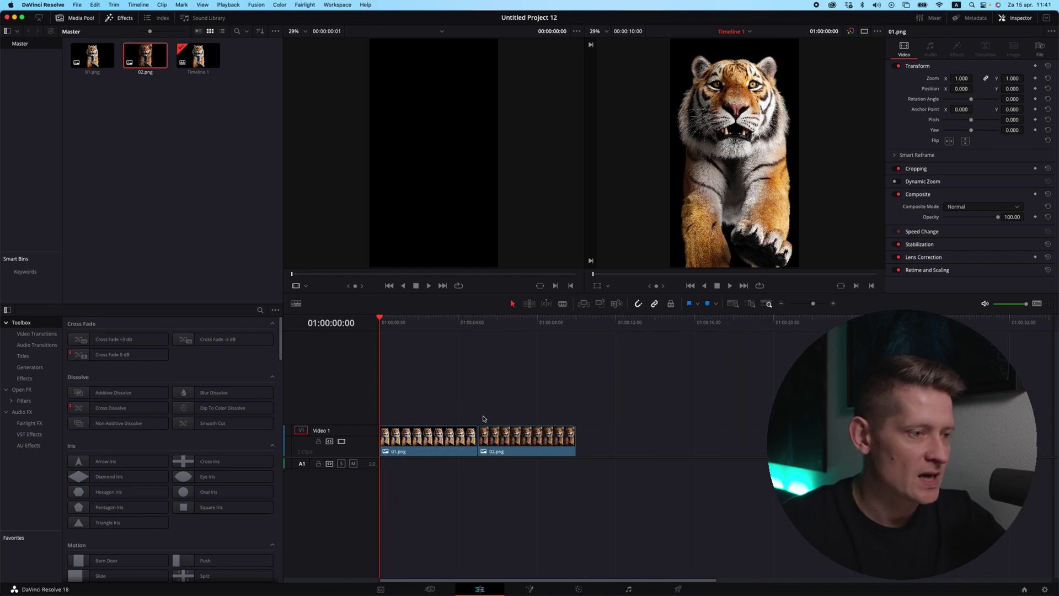
drag(498, 323, 688, 333)
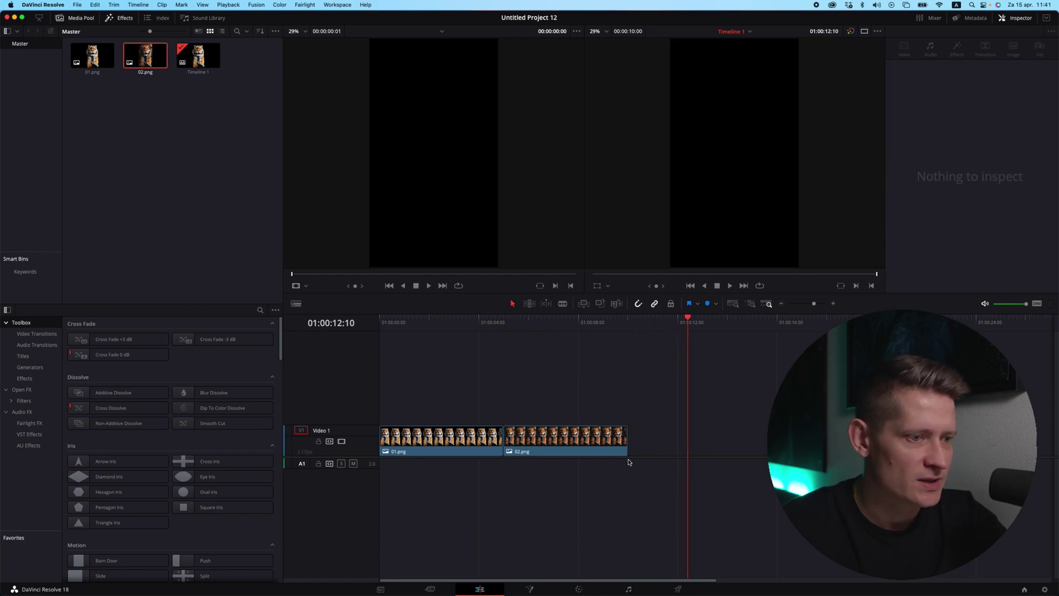
drag(629, 451, 688, 451)
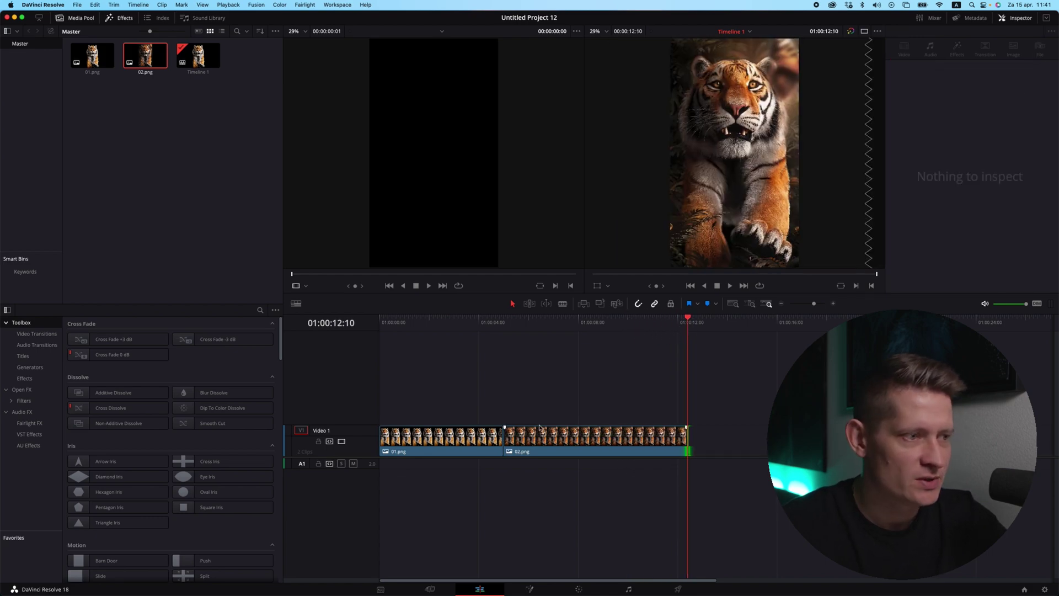
mouse_move(526, 441)
mouse_down()
mouse_move(556, 441)
mouse_move(533, 441)
mouse_up()
click(565, 444)
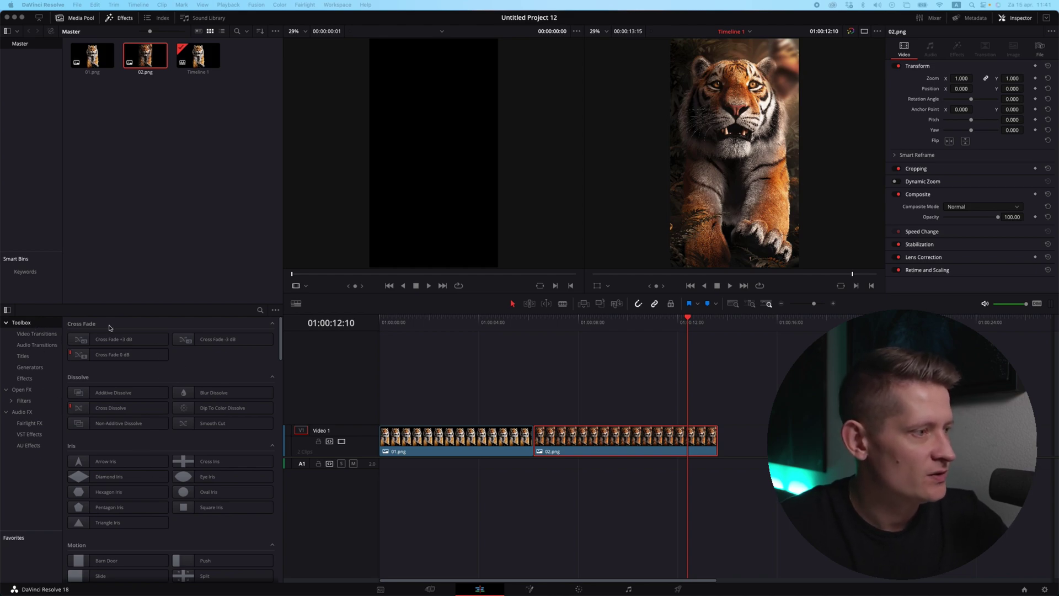
Apply the Edge Wipe transition to the cut between 01.png and 02.png, then preview it.
click(259, 309)
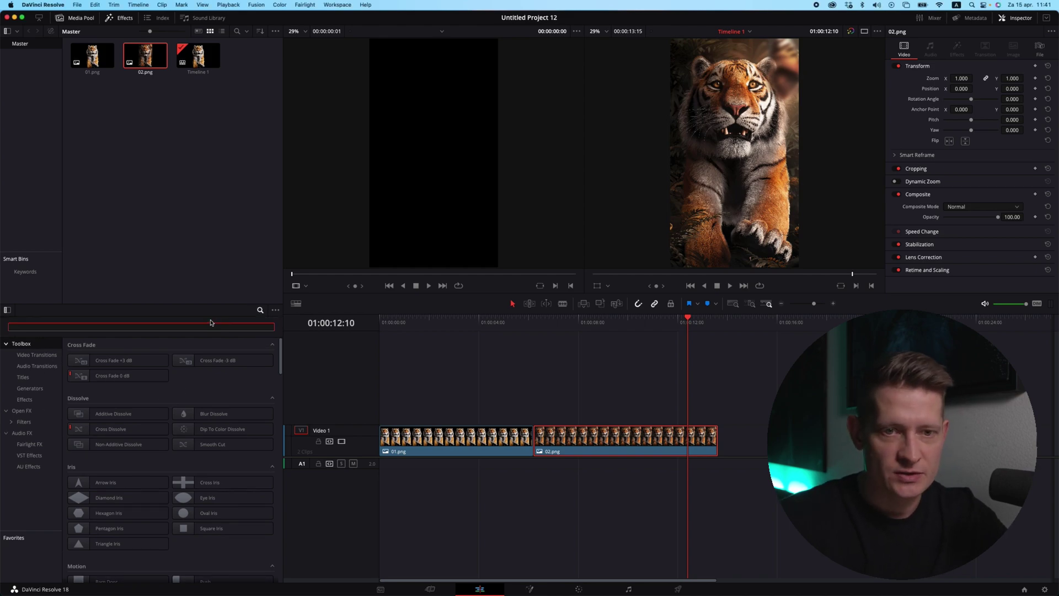
text(edge)
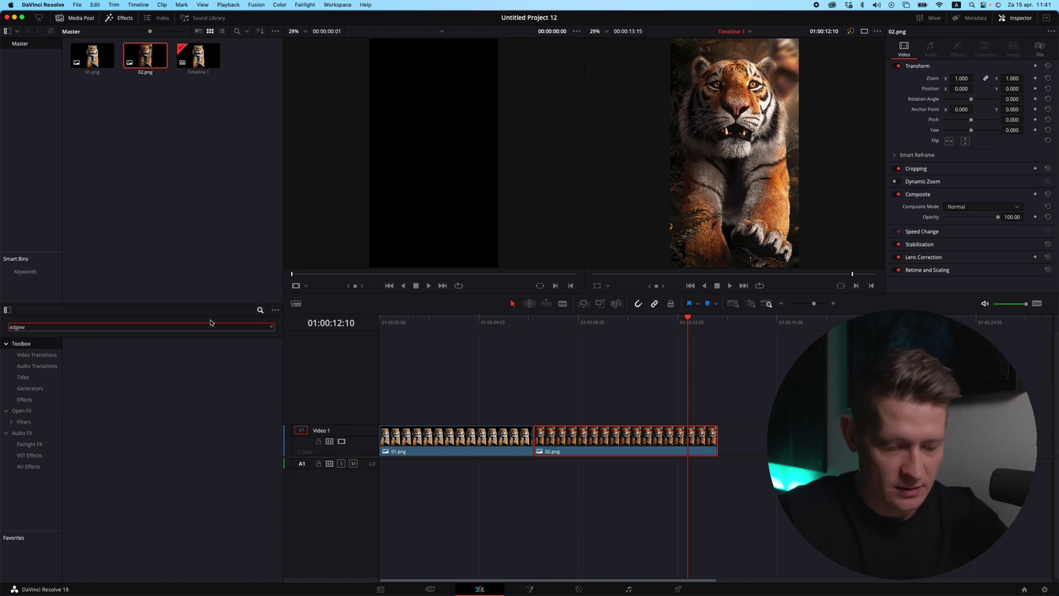
drag(106, 360, 532, 443)
click(523, 323)
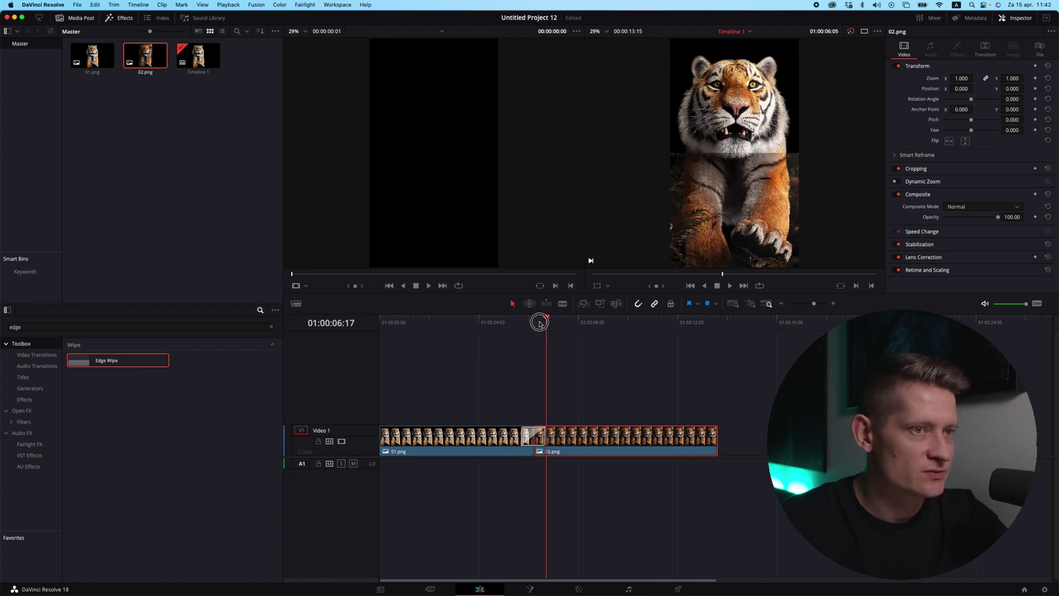
key(space)
key(space)
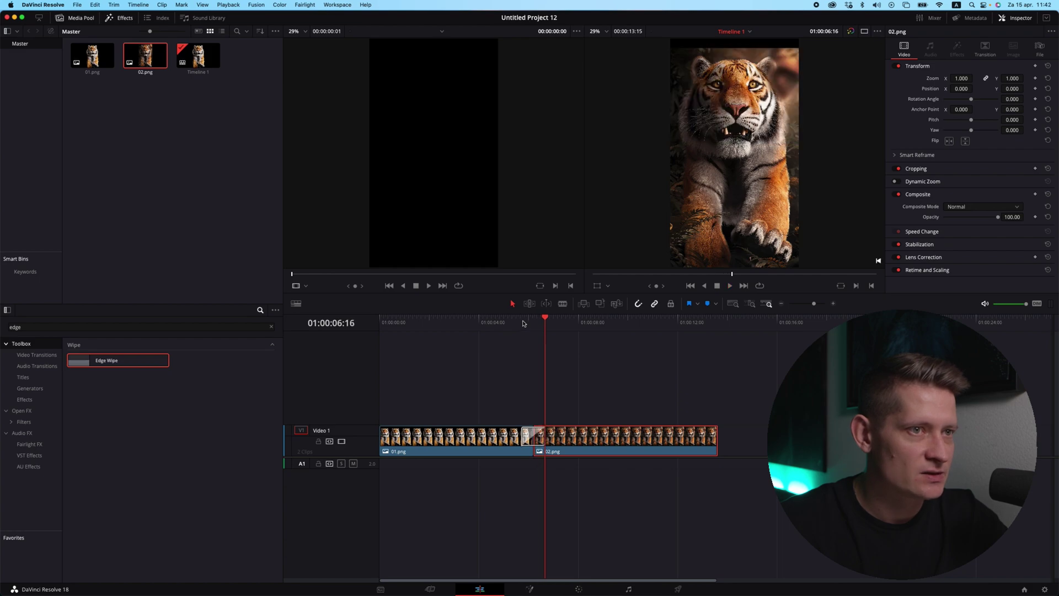
Lengthen the Edge Wipe transition to 5.8 seconds (138 frames).
click(525, 439)
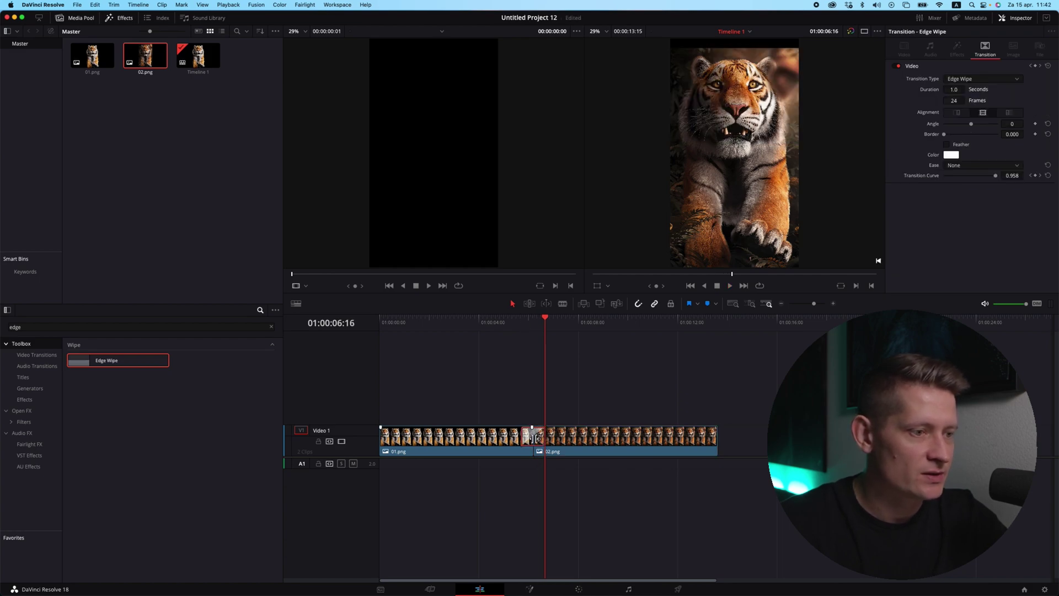
drag(523, 439, 463, 439)
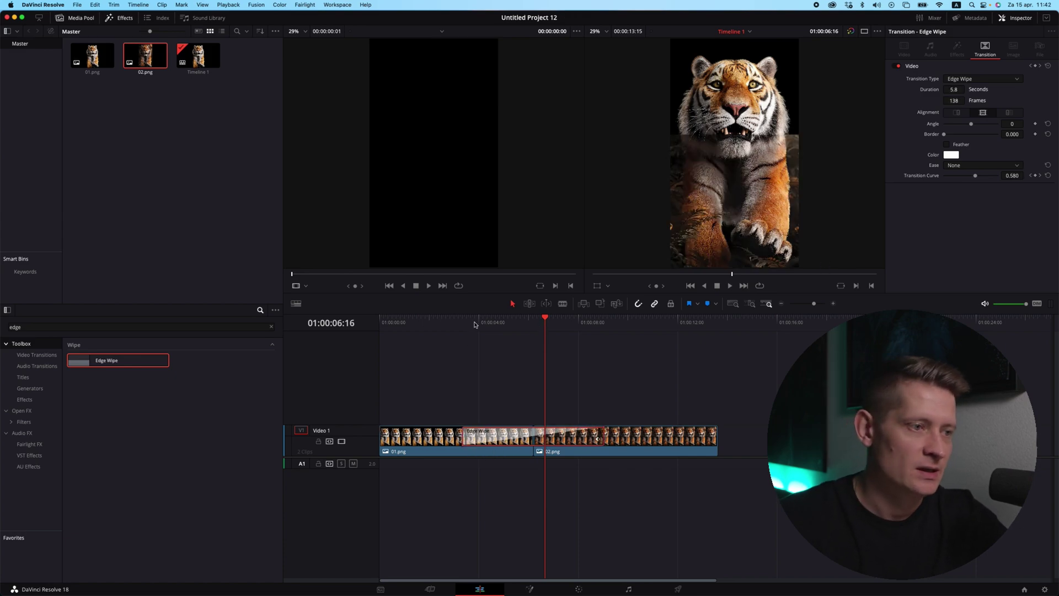
drag(474, 324, 517, 322)
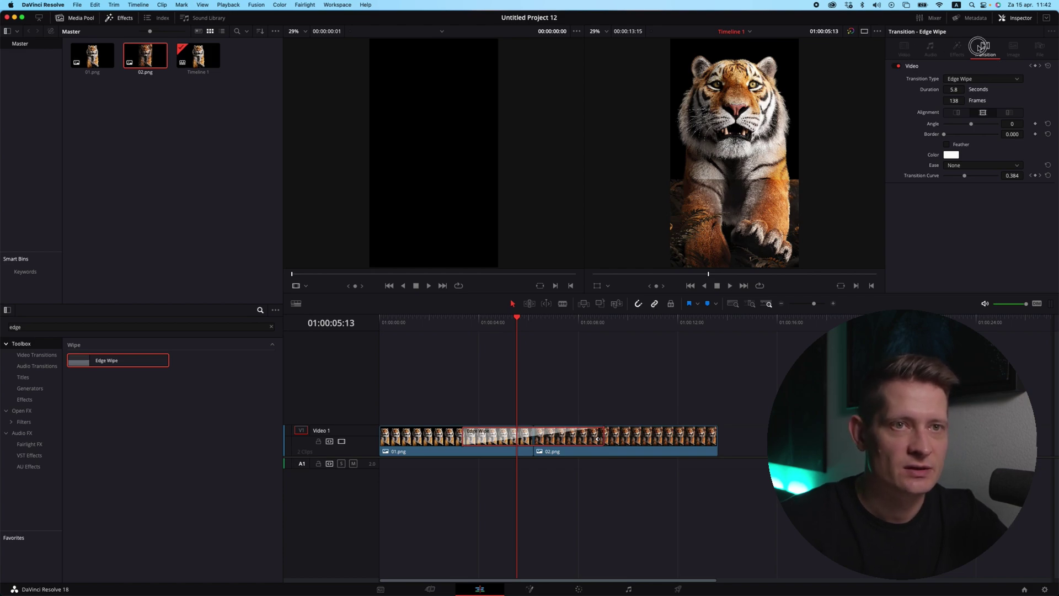
Set the Edge Wipe angle to 90 so the reveal sweeps sideways.
click(1015, 18)
click(1014, 18)
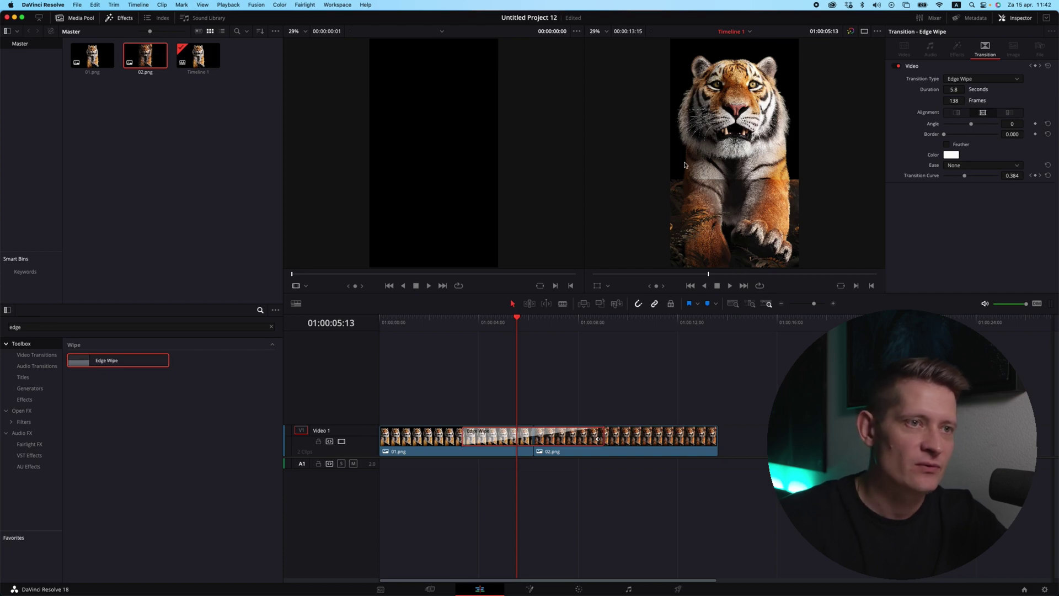
key(slash)
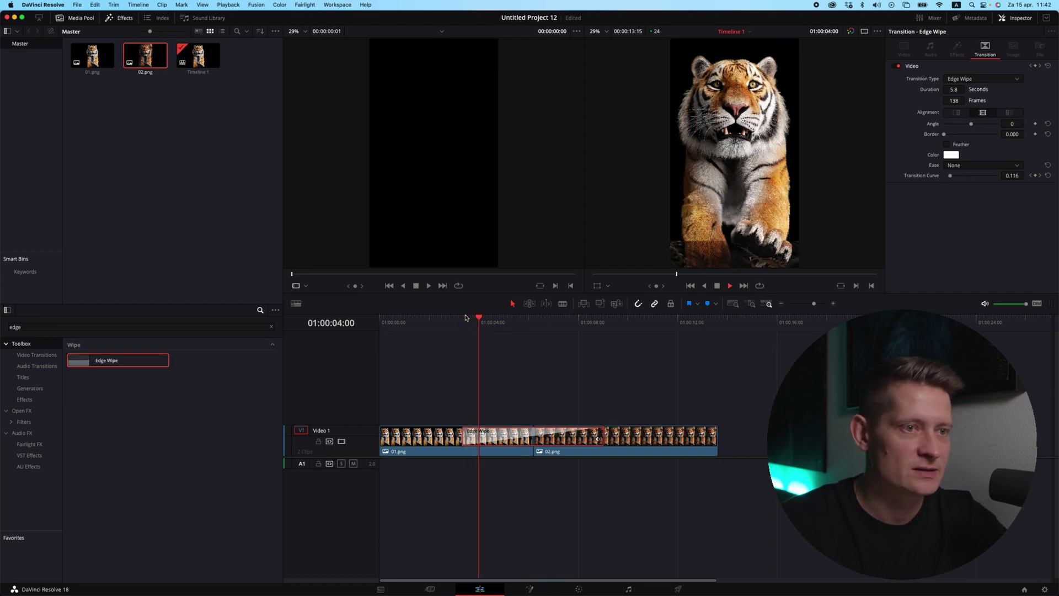
click(1012, 123)
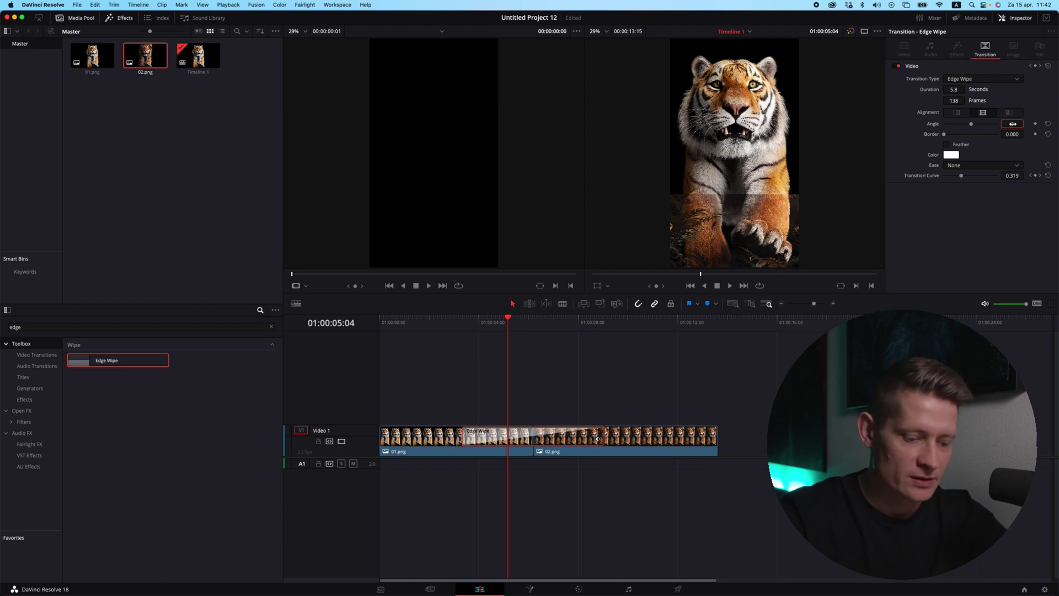
text(90)
key(Return)
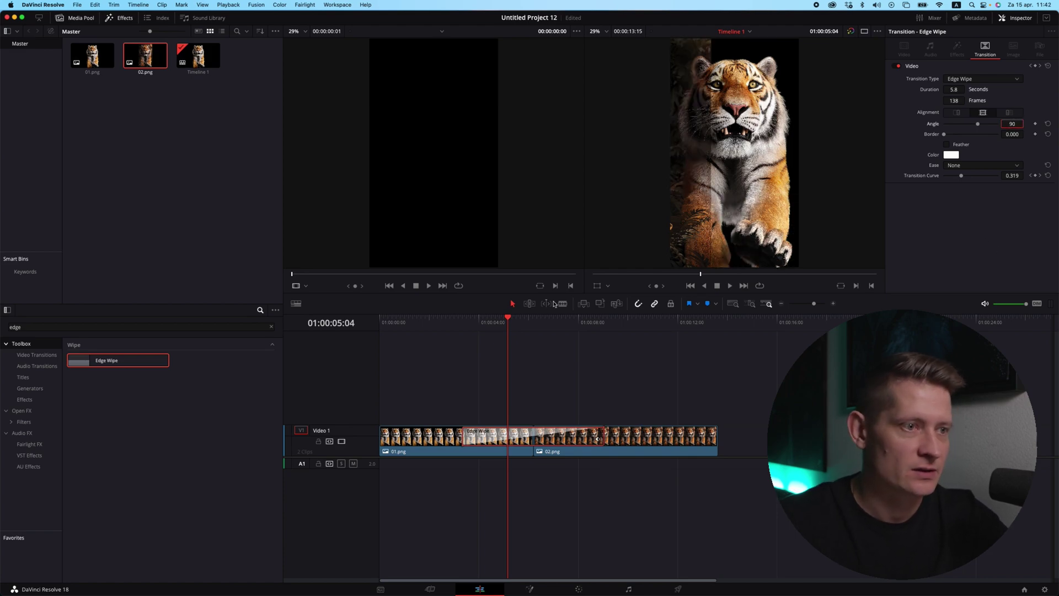
Play back the sideways wipe and bring up its Ease options.
click(456, 319)
key(space)
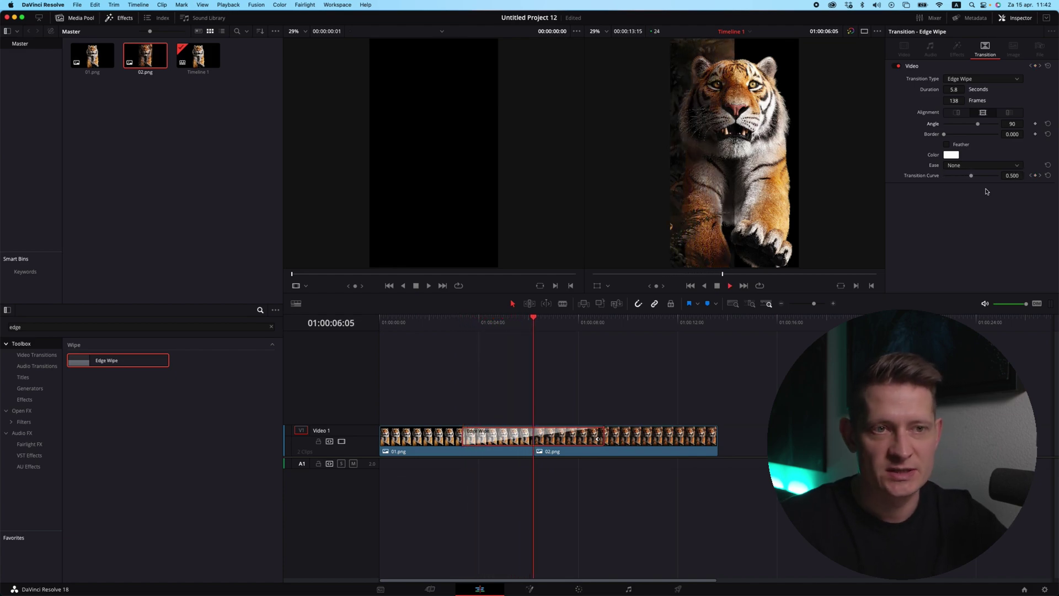
key(space)
drag(956, 176, 966, 172)
click(966, 165)
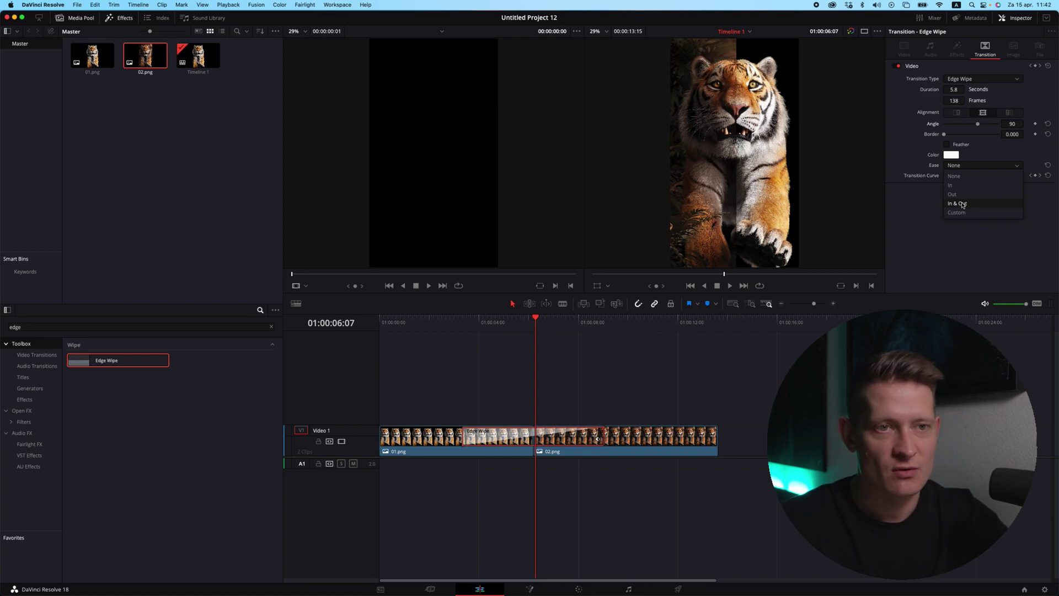
Give the Edge Wipe In & Out easing and replay it from the timeline start.
click(962, 204)
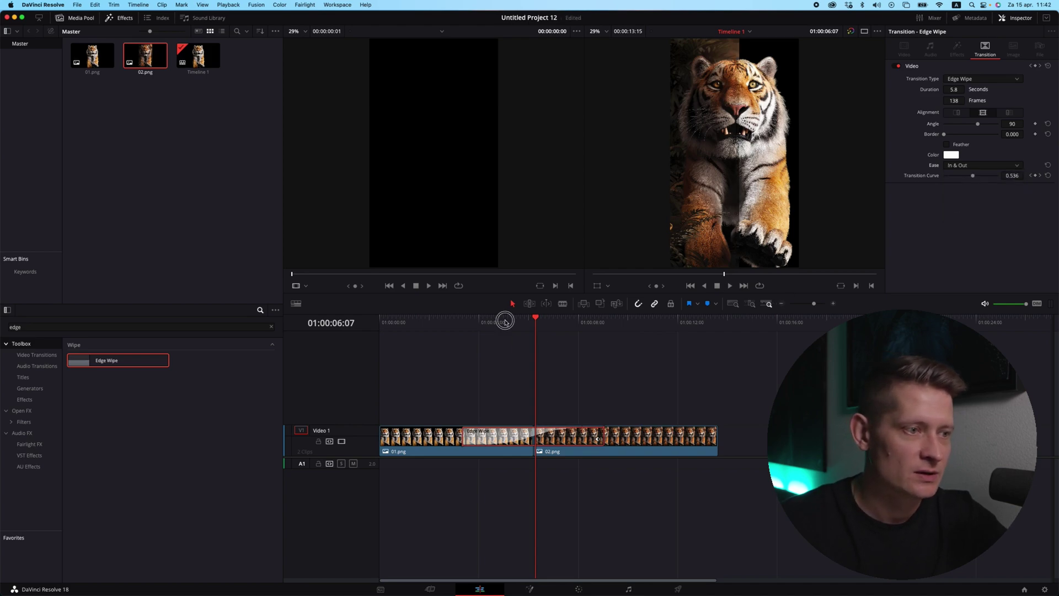
key(Home)
key(space)
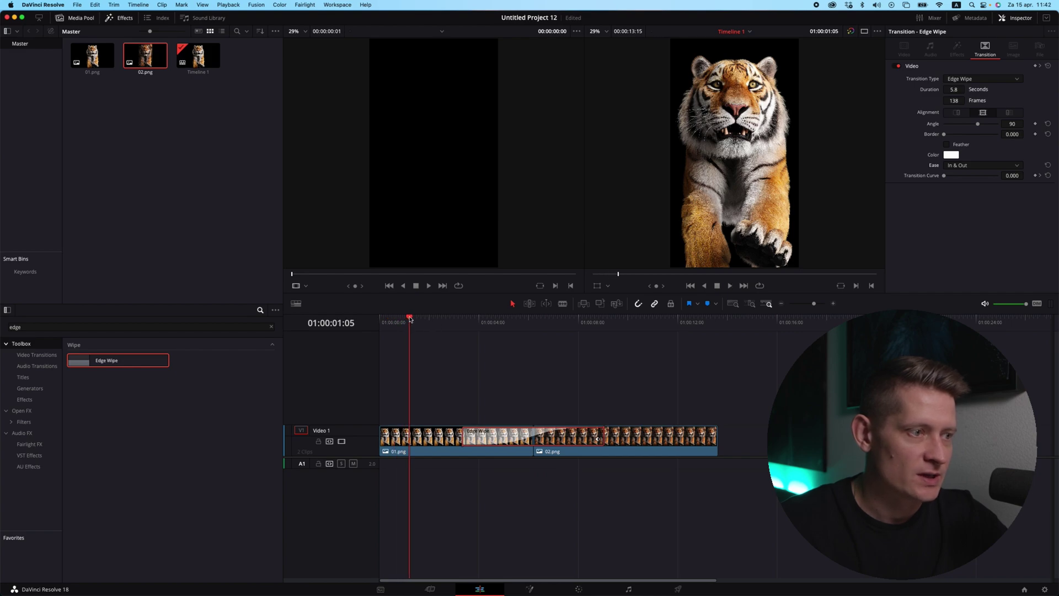
click(448, 320)
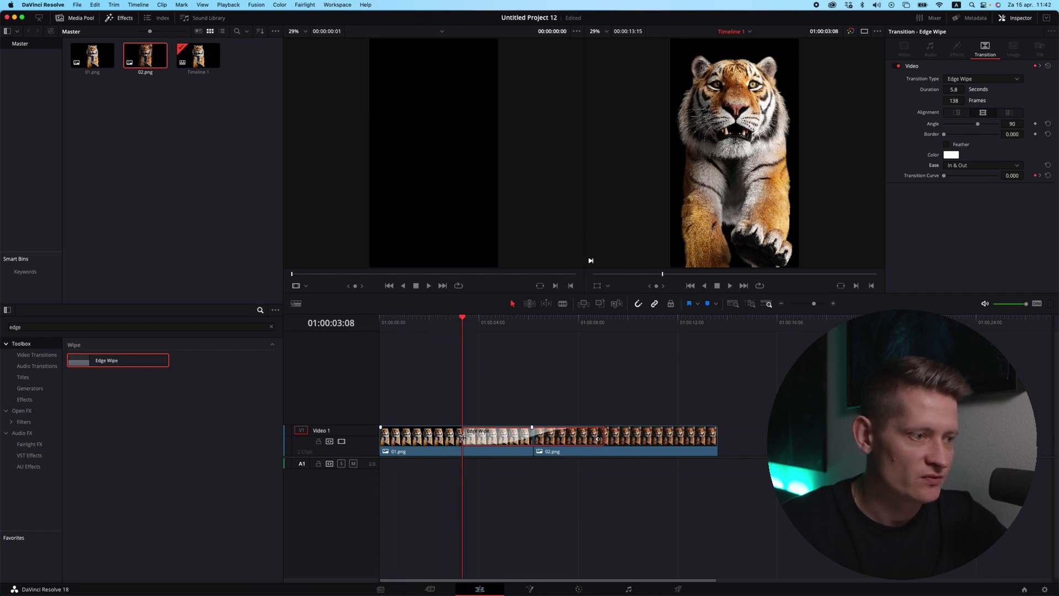
Stretch the Edge Wipe to 11.7 seconds (280 frames) and play it through.
drag(462, 437, 386, 438)
key(Home)
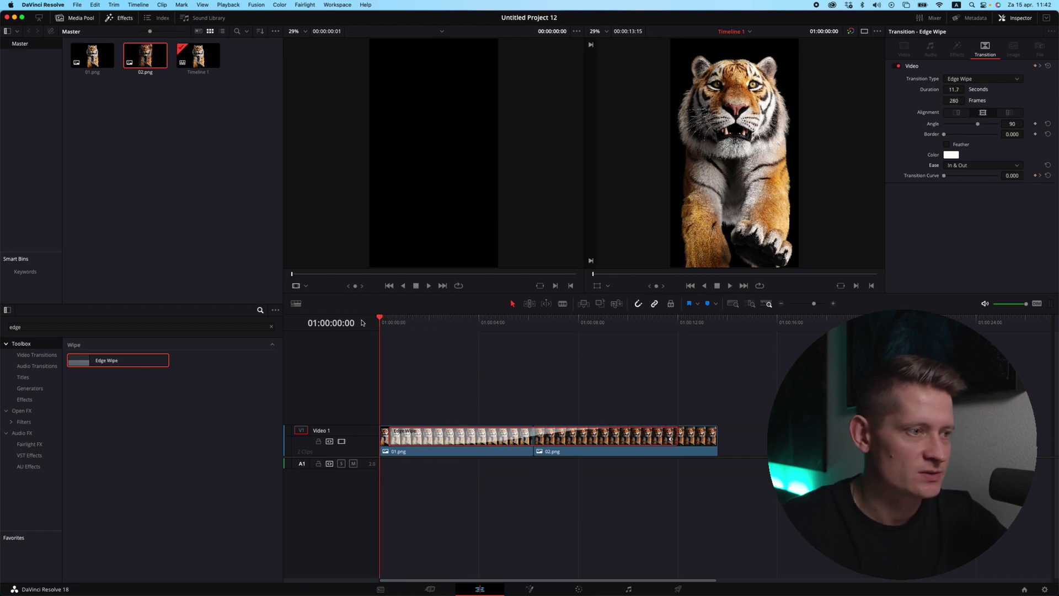
key(space)
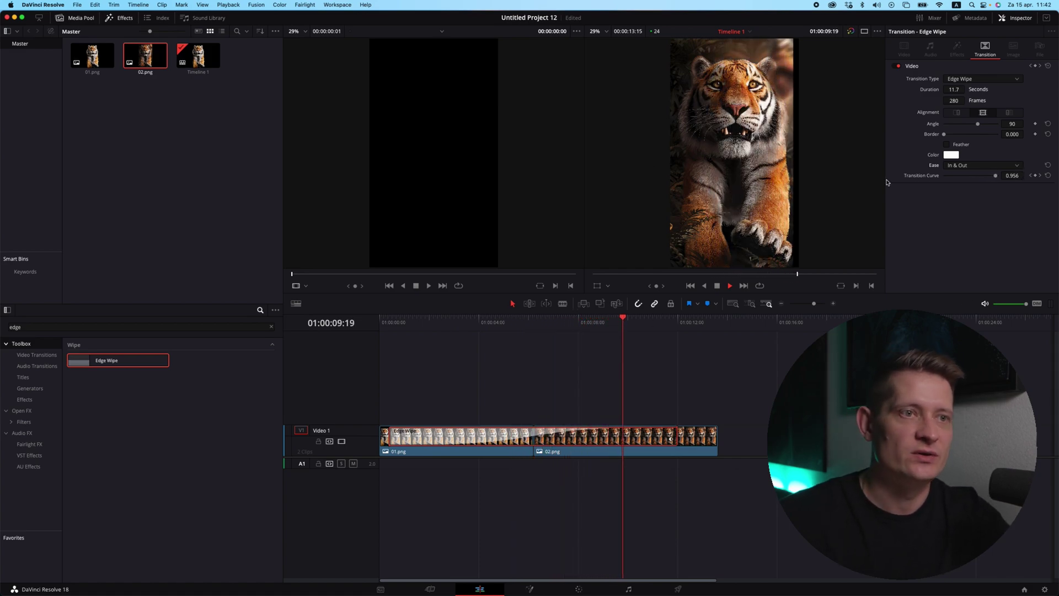
key(space)
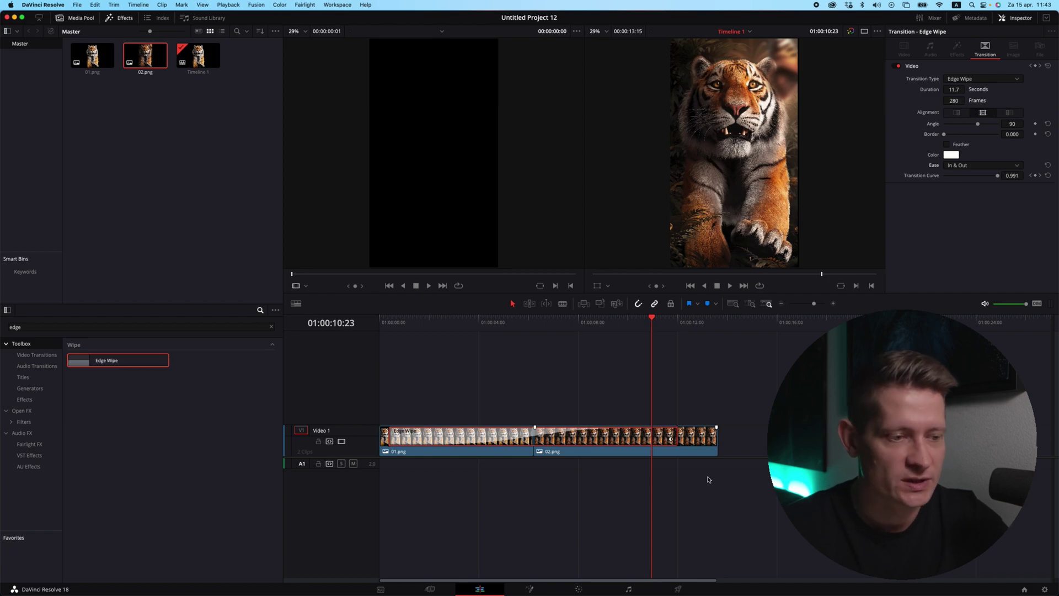
Switch to the Deliver page showing QuickTime H.264, 1080 x 1920, 24 fps render settings.
click(677, 589)
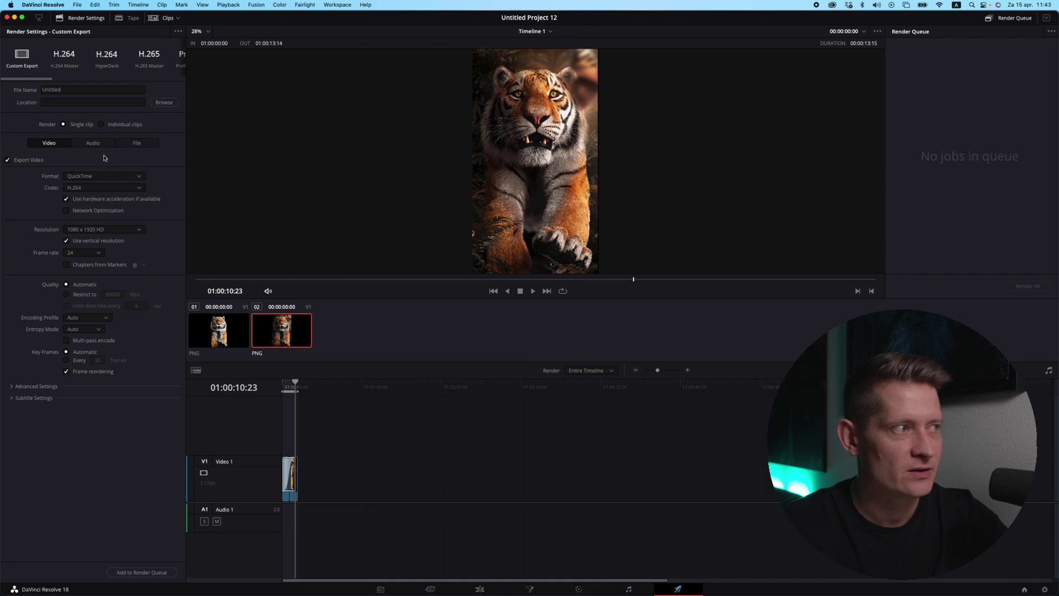